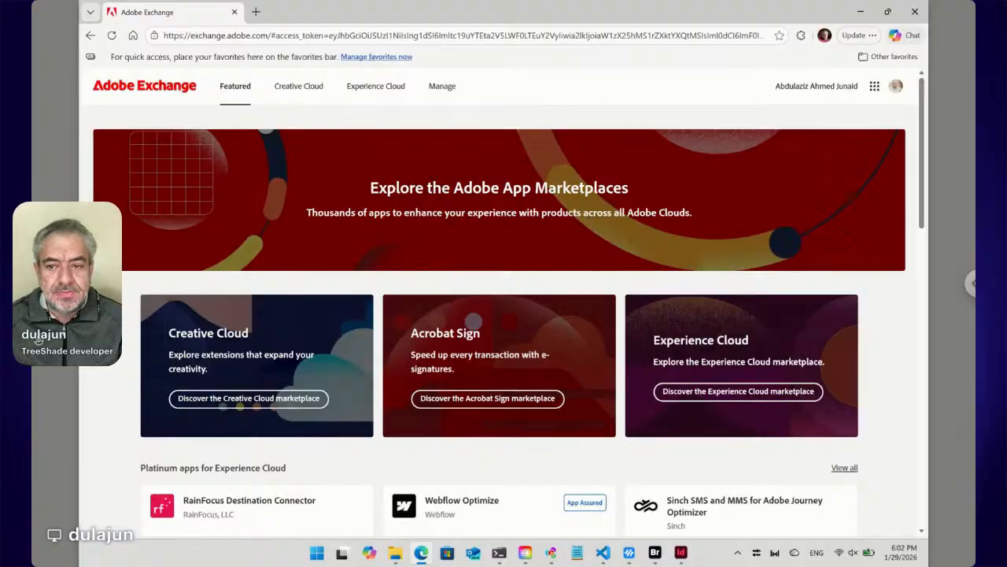
Open the Creative Cloud marketplace listings, and launch ZoomIt.exe to magnify the screen
click(300, 96)
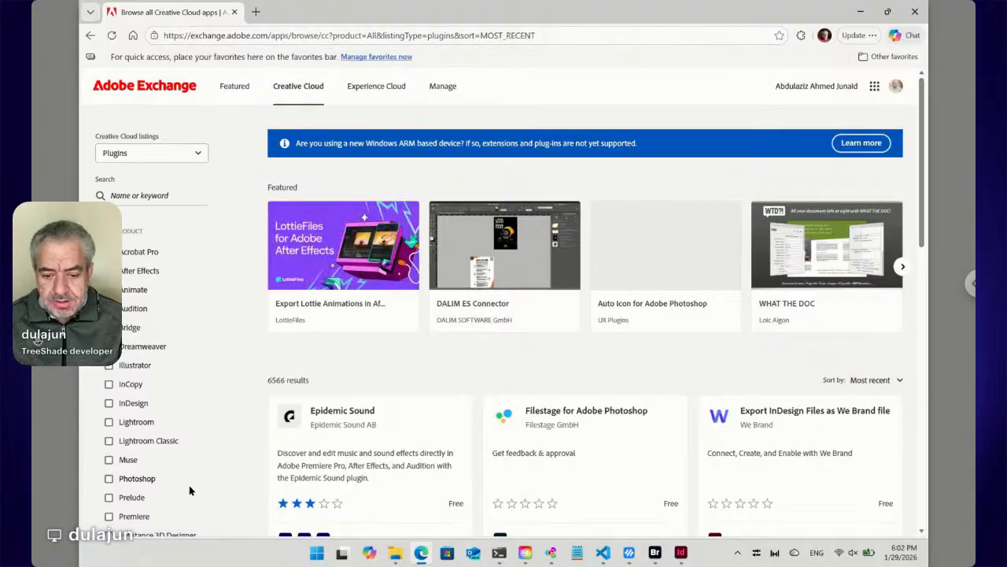
click(315, 553)
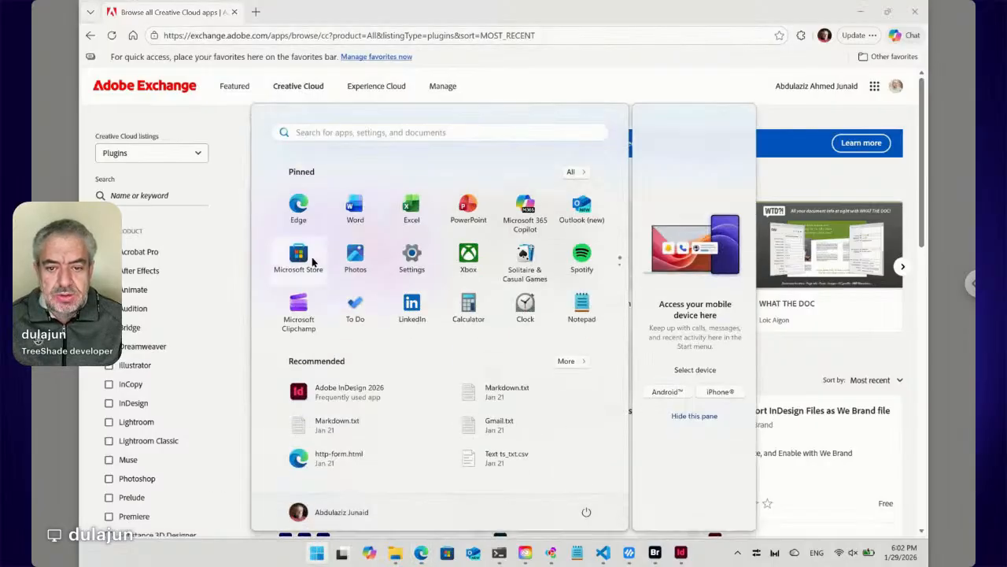
text(zoomit.exe)
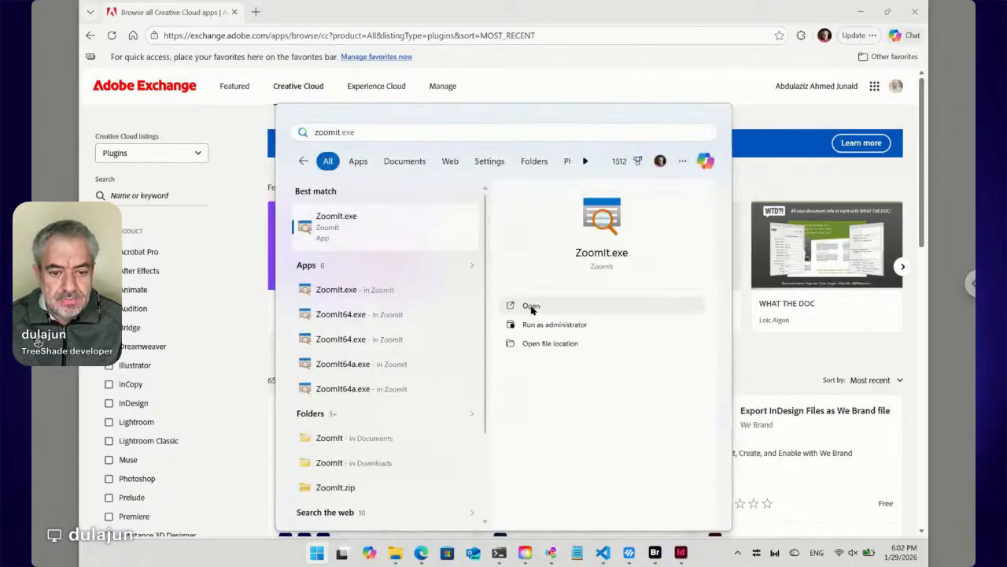
click(532, 307)
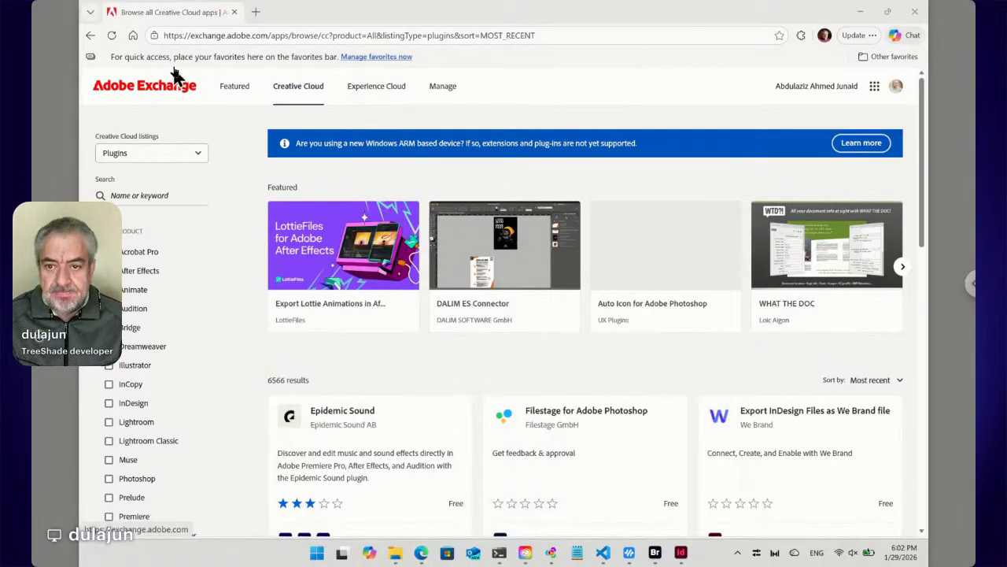
key(ctrl+1)
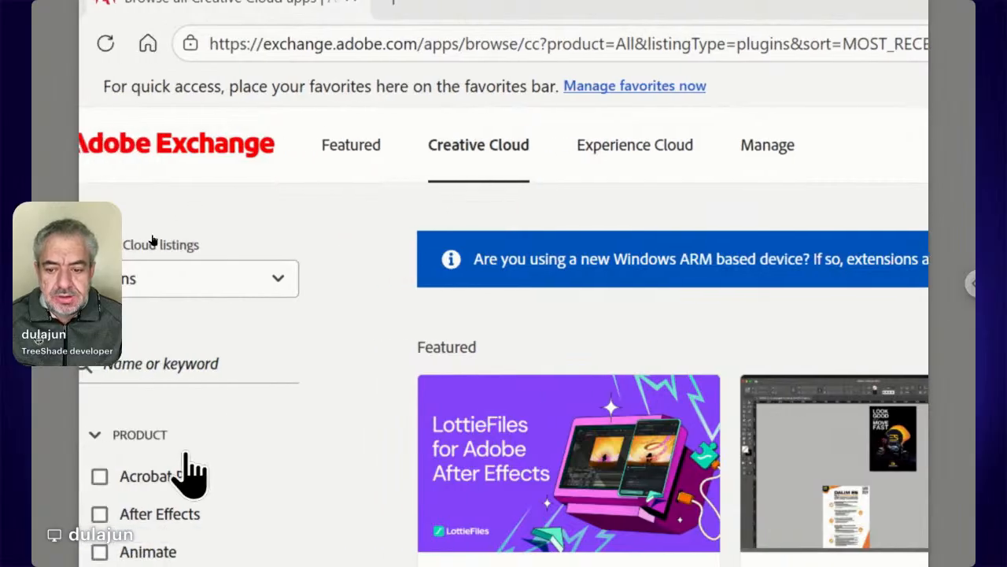
Search the Creative Cloud plugins for "Tree Shade" and open the TreeShade listing
click(177, 365)
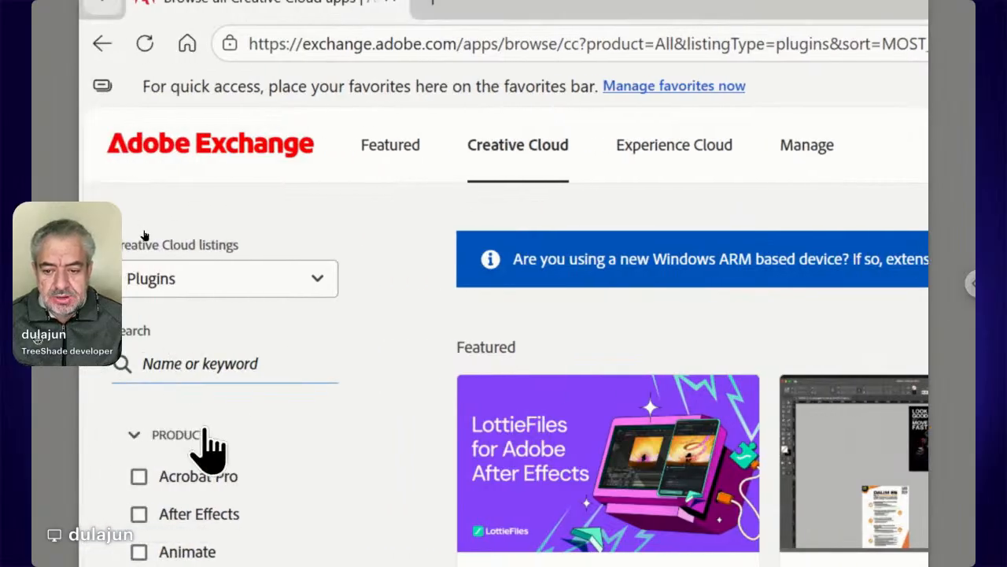
text(Tre)
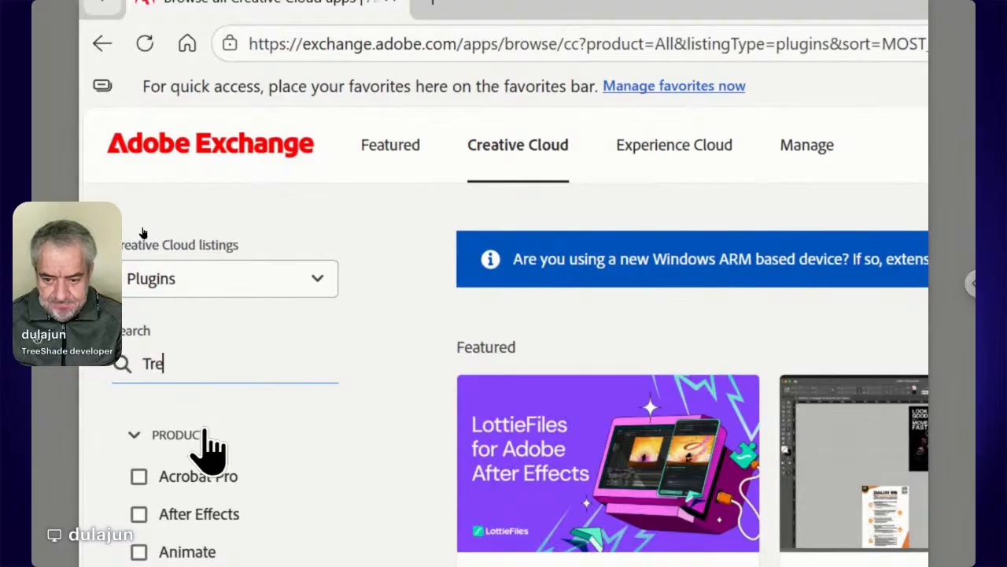
text(e Shade)
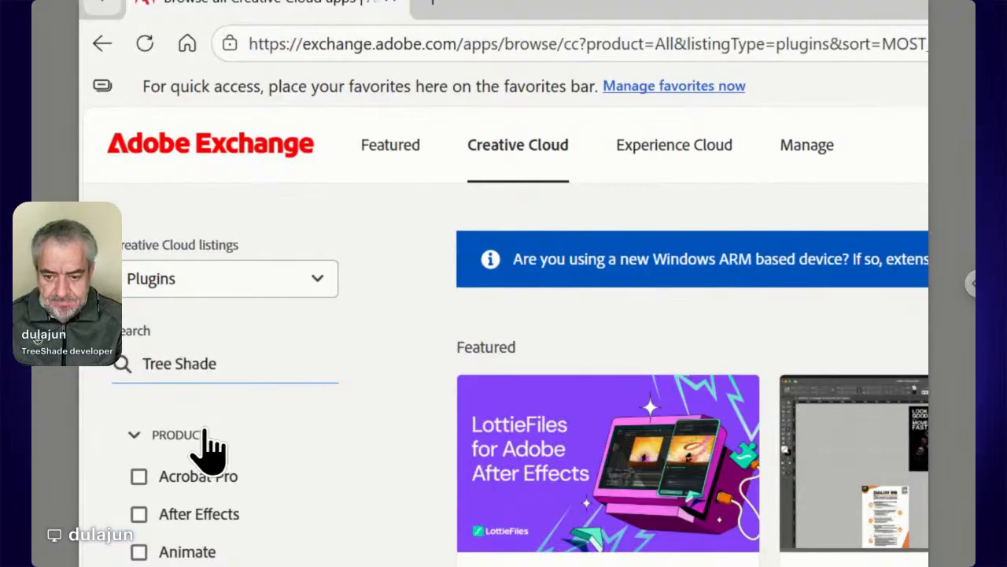
key(Return)
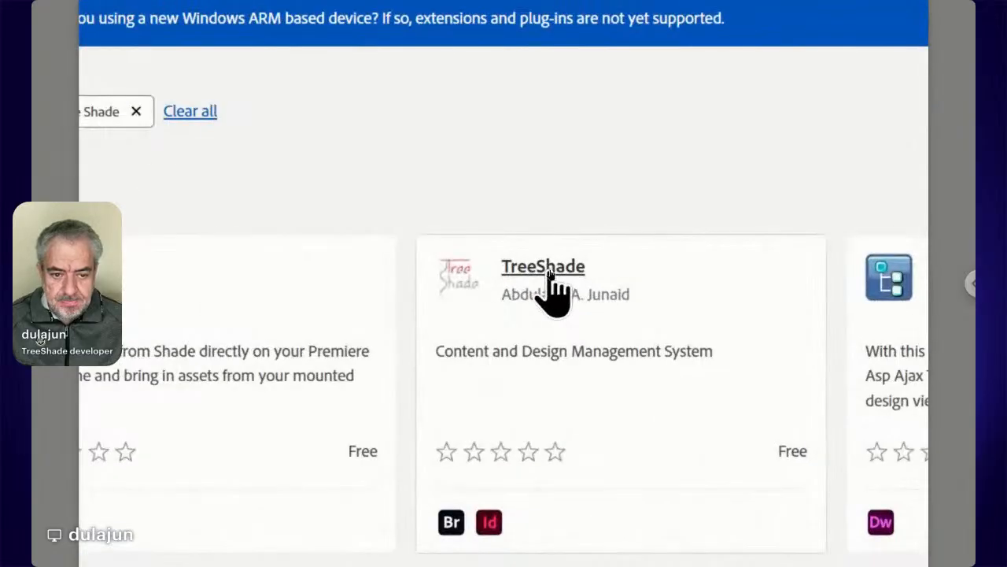
click(549, 271)
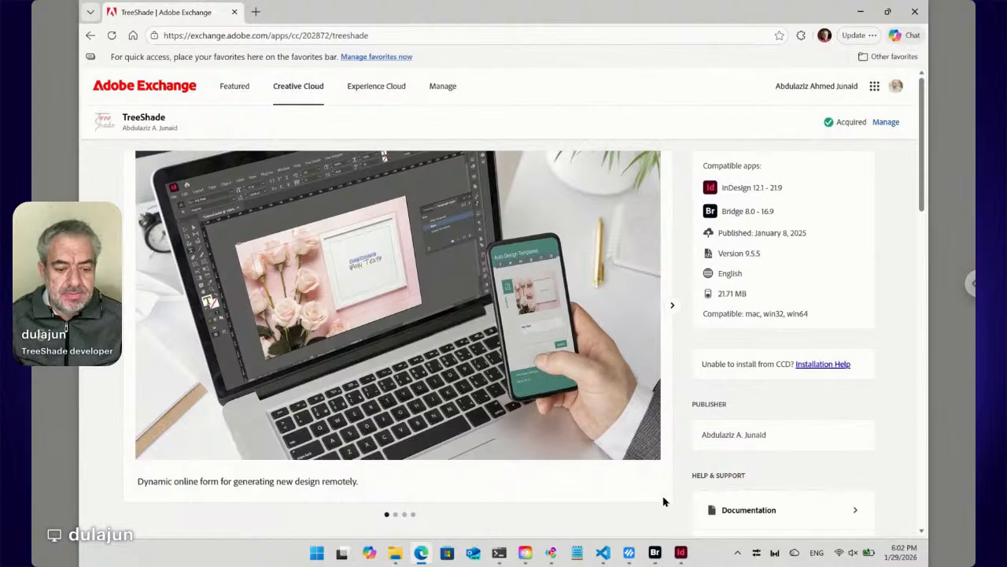
Switch to Adobe Bridge, open the Initial folder inside Workshop and select its New subfolder
mouse_move(681, 554)
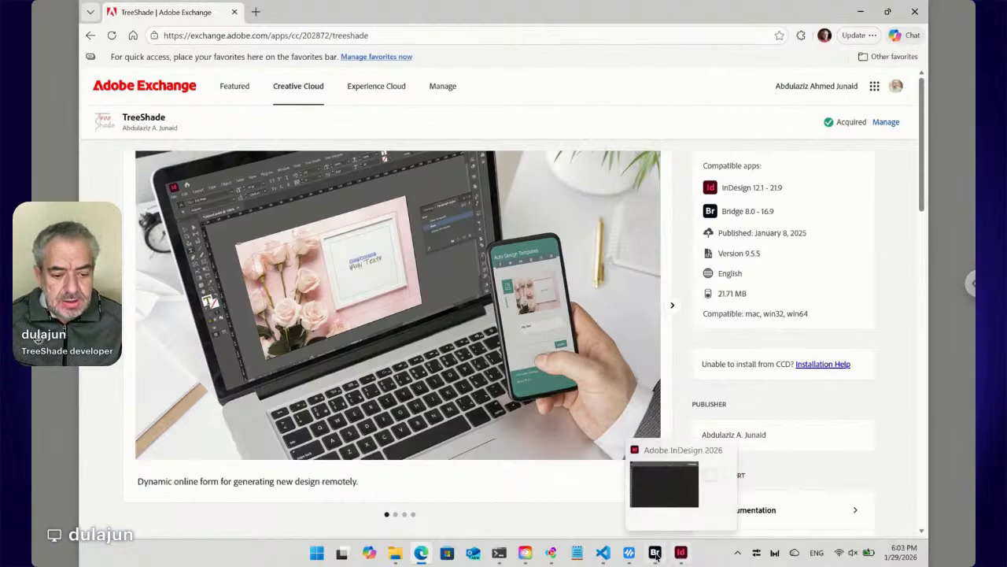
click(655, 552)
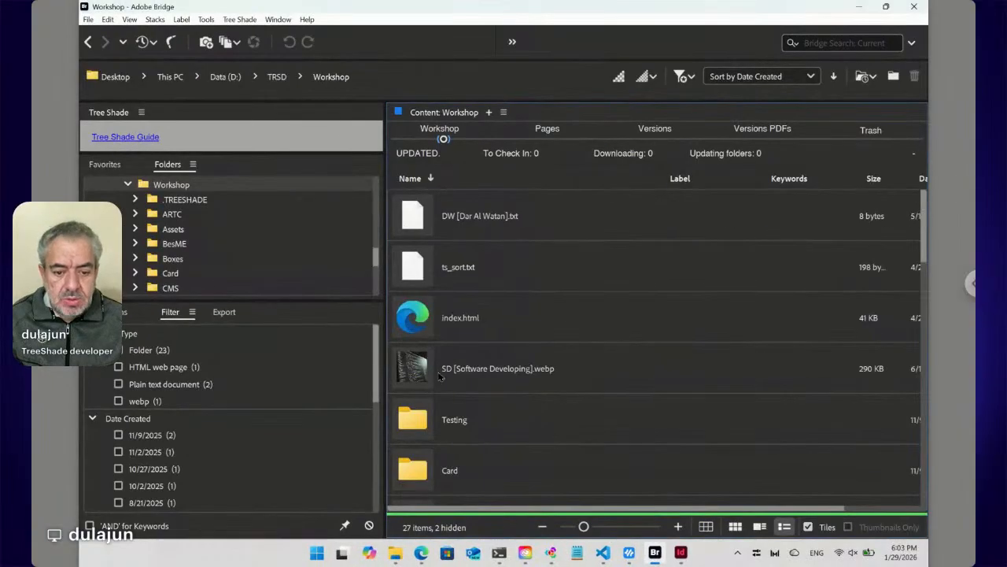
click(463, 414)
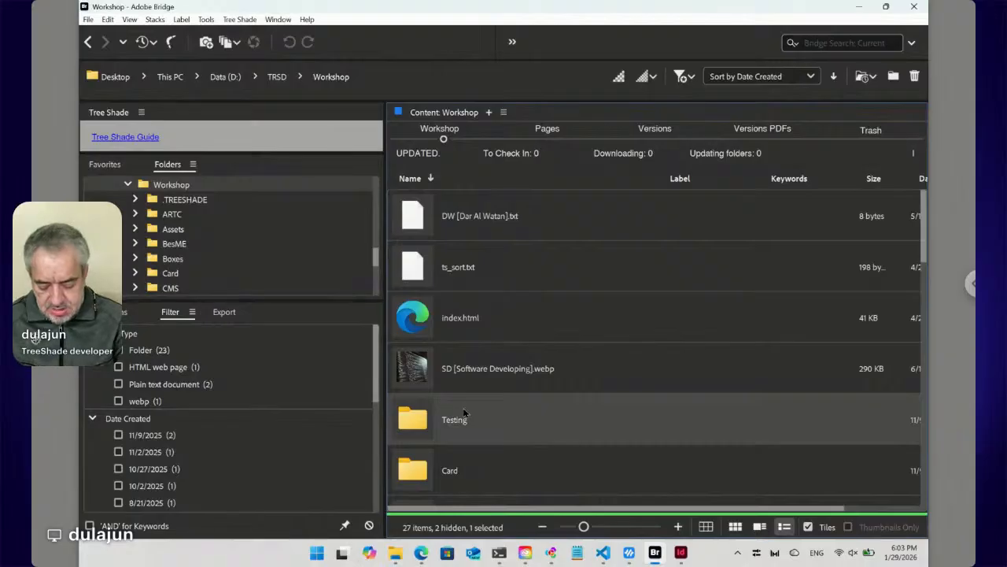
scroll(464, 414, down, 4)
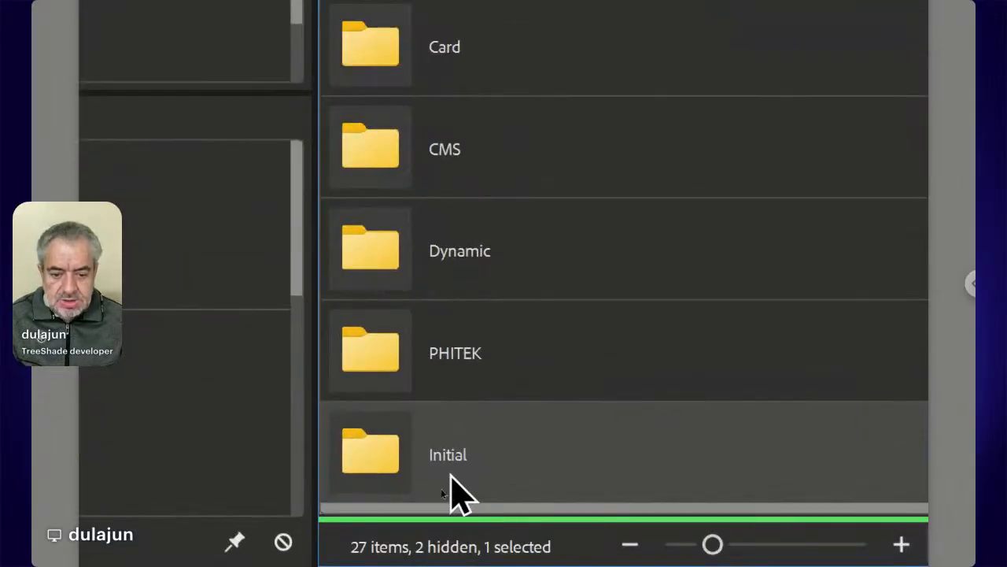
double_click(384, 460)
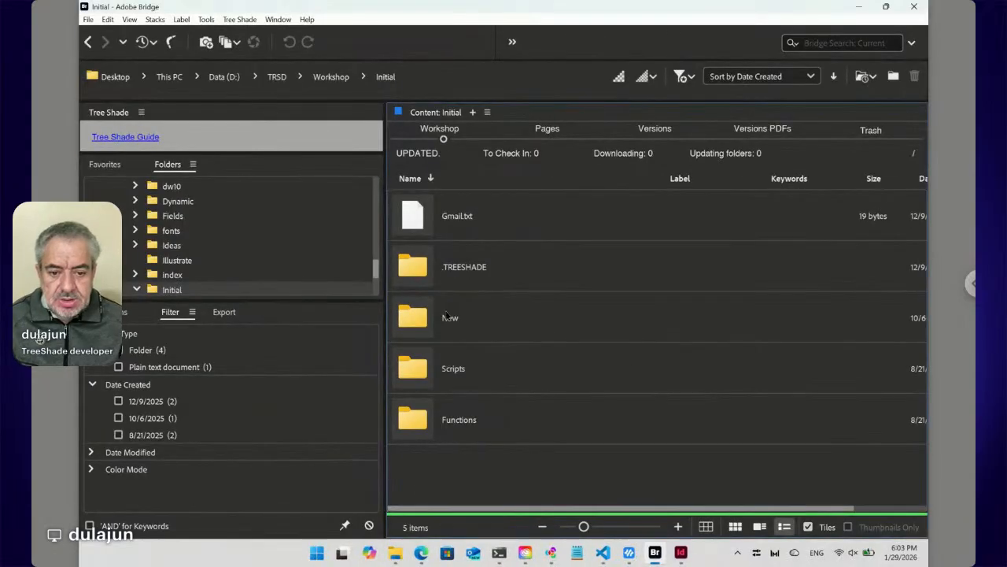
click(452, 325)
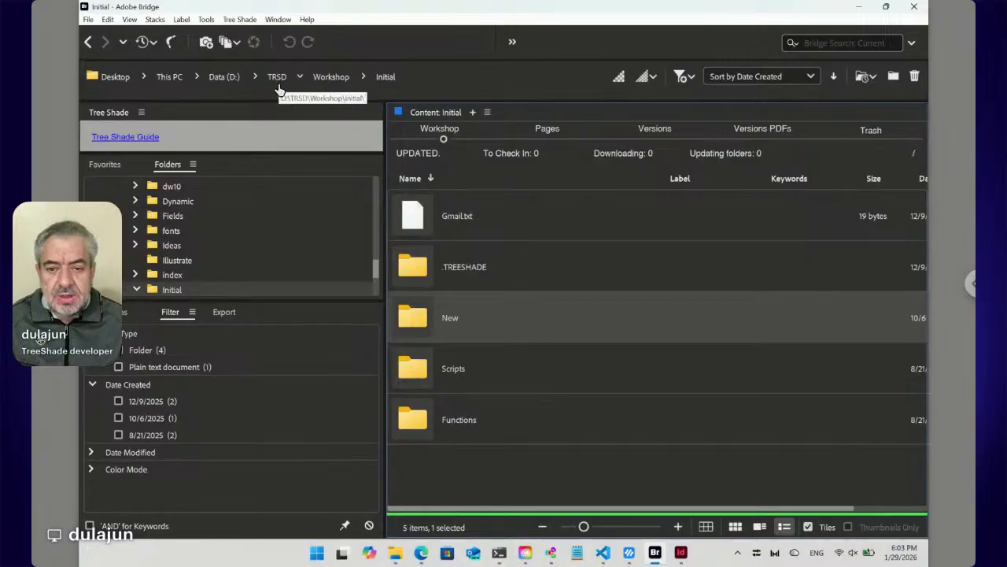
Examine the item templates Tree Shade offers for new content, including the Creative Cloud, CMS Items and Icon groups
click(242, 20)
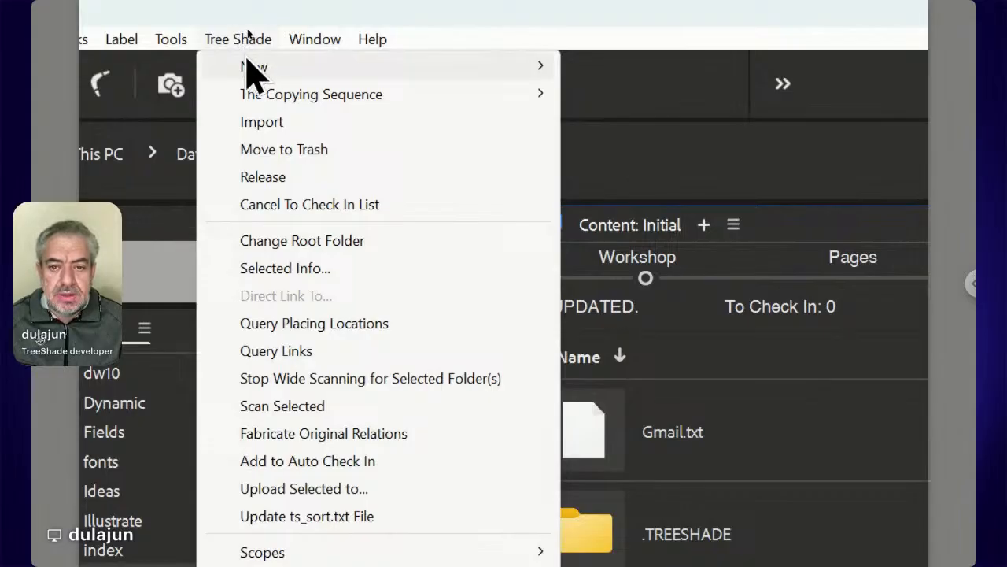
mouse_move(274, 71)
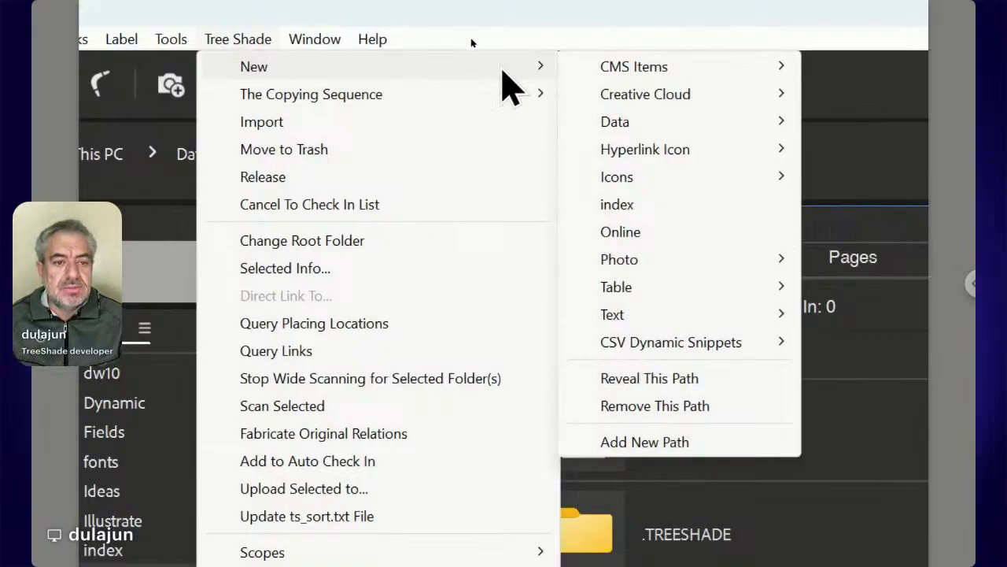
mouse_move(773, 90)
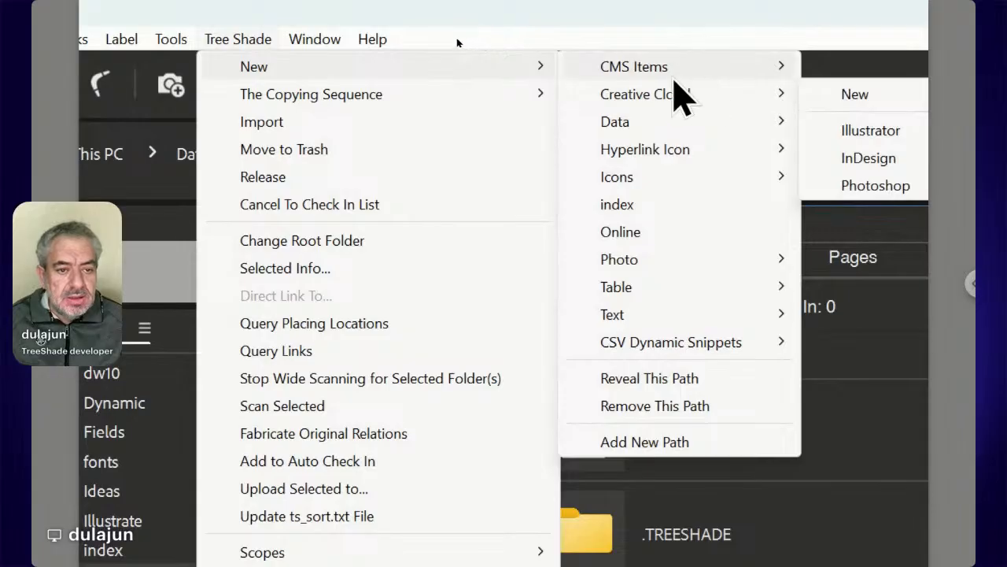
mouse_move(674, 79)
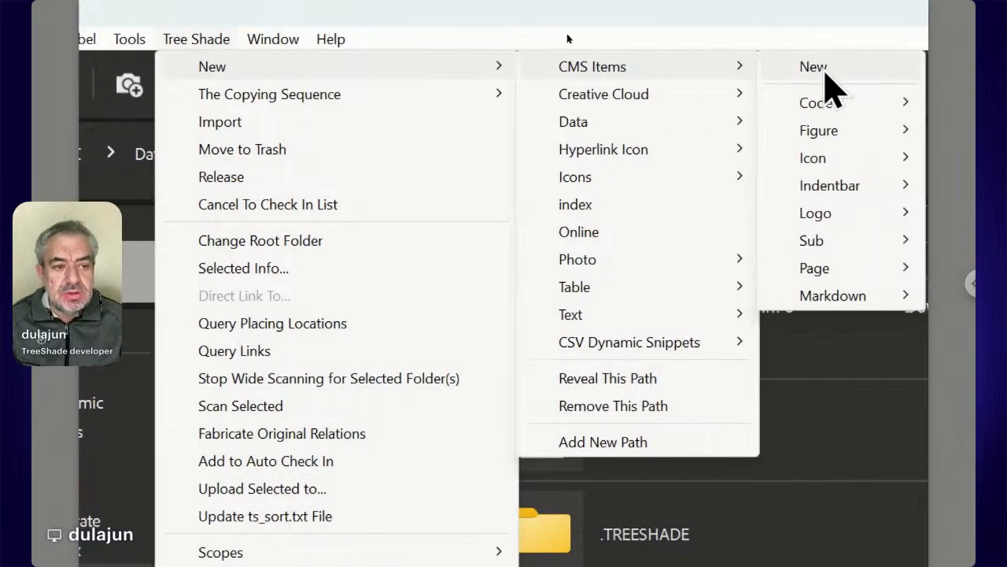
mouse_move(873, 157)
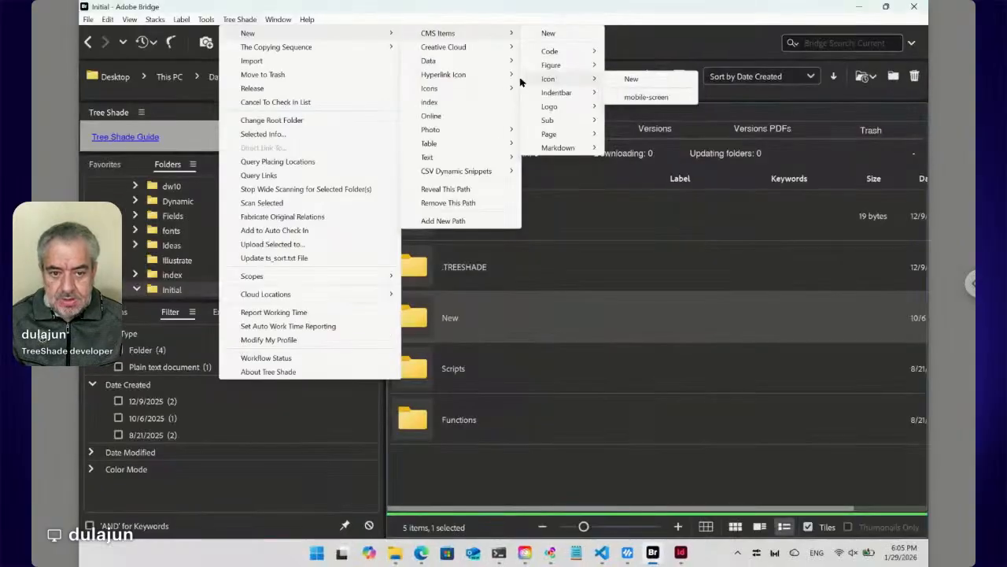
click(377, 14)
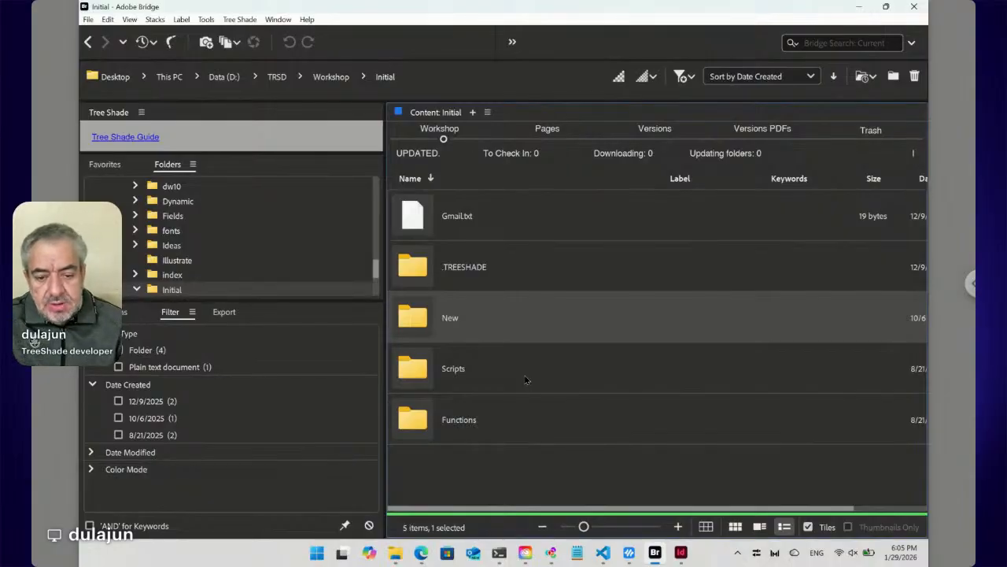
Return to the Workshop root folder and open its Testing folder
click(444, 140)
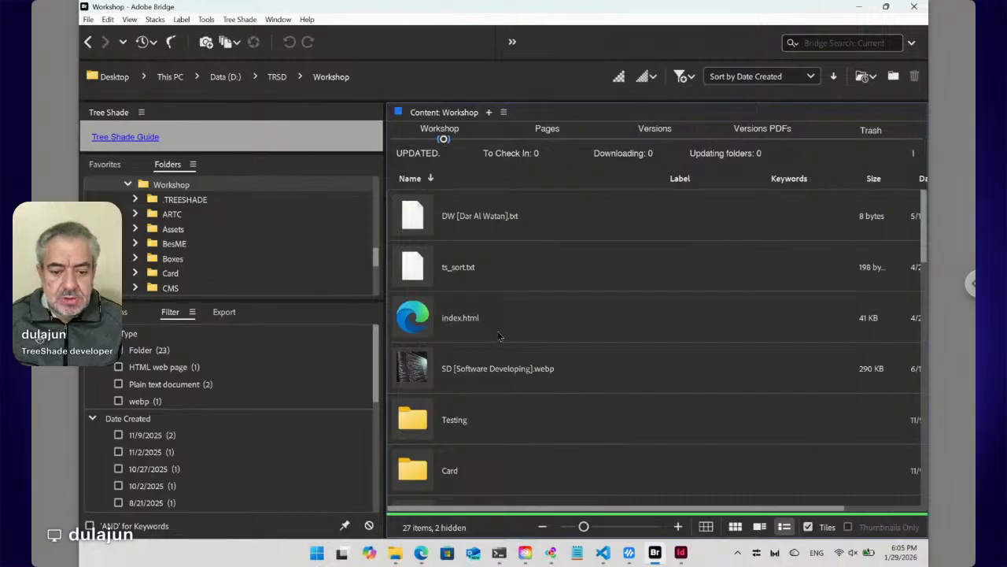
click(418, 423)
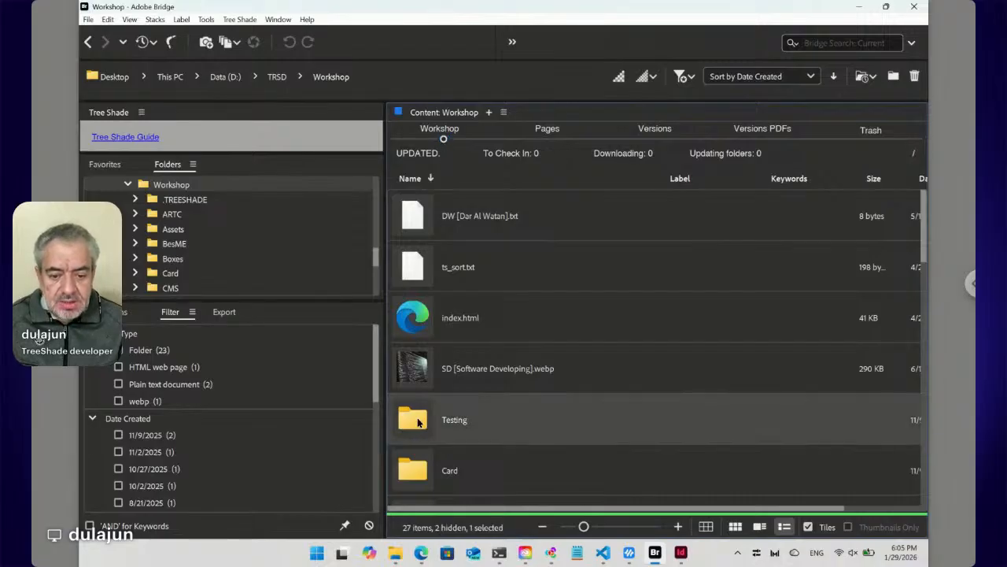
double_click(418, 422)
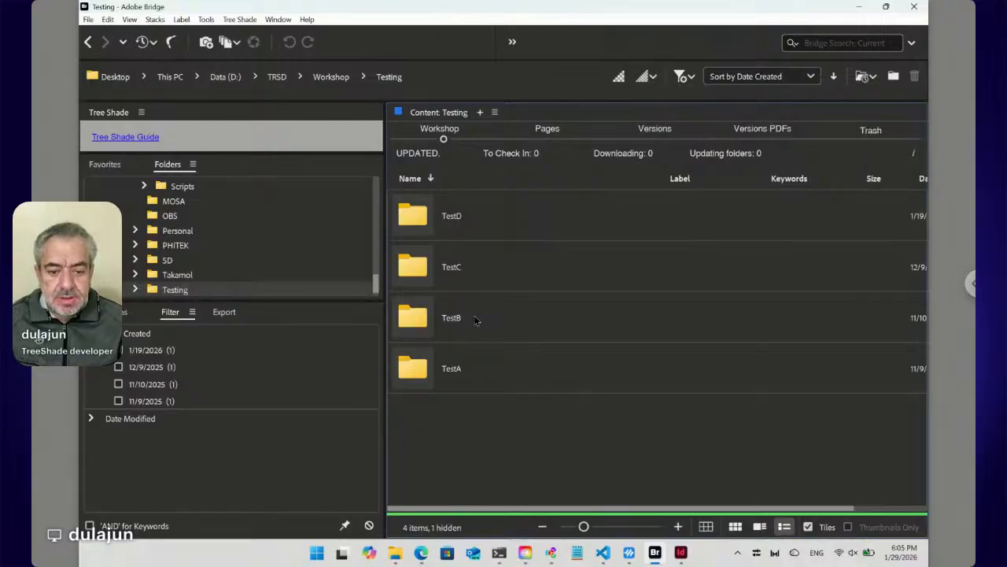
Create a folder named TestE inside the Testing folder and open it
key(ctrl+shift+n)
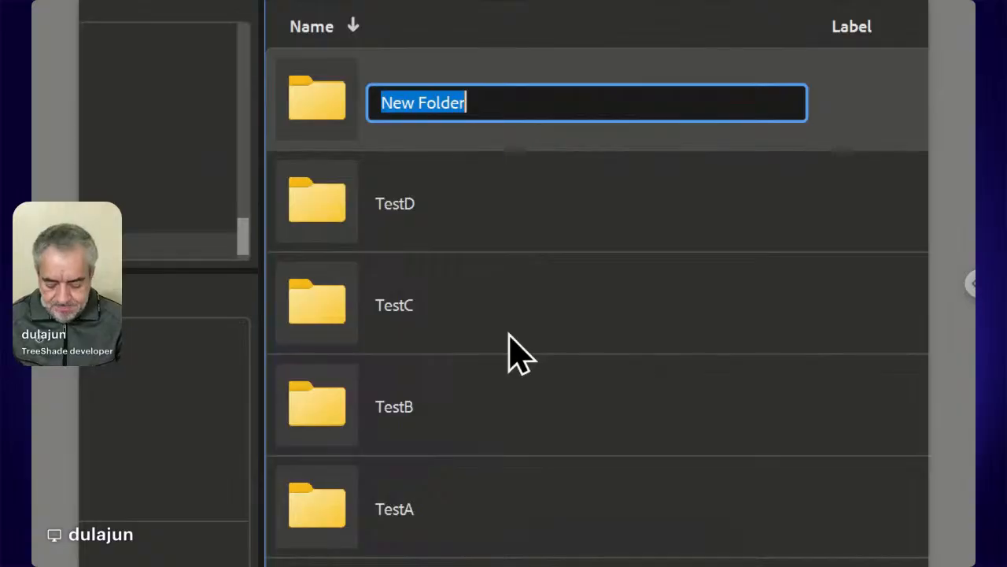
text(TestE)
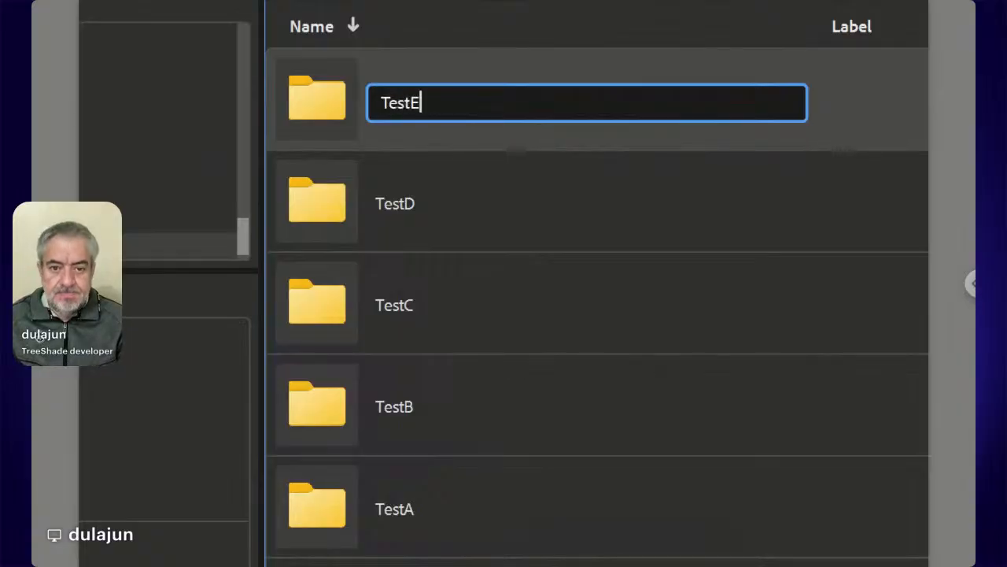
key(Return)
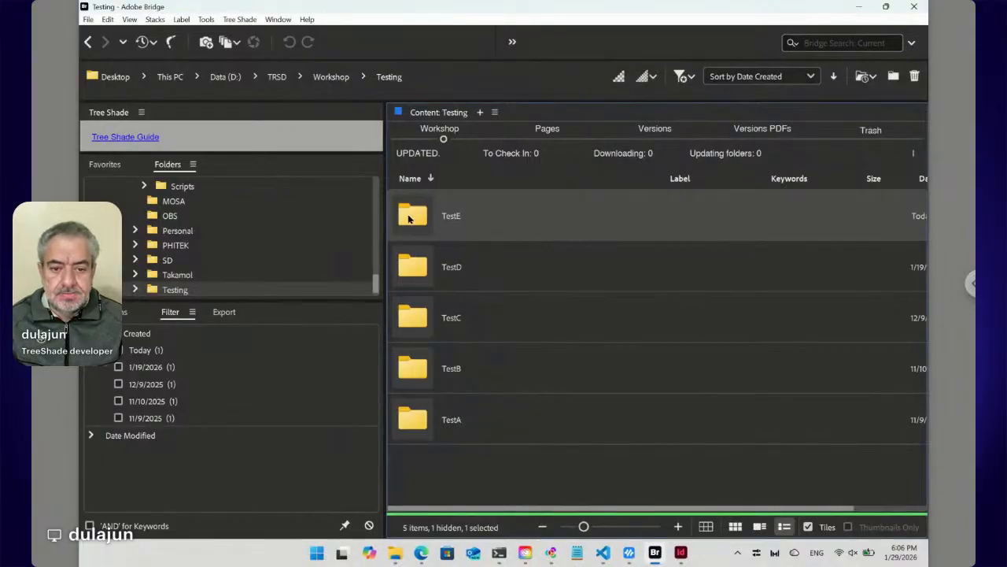
double_click(409, 218)
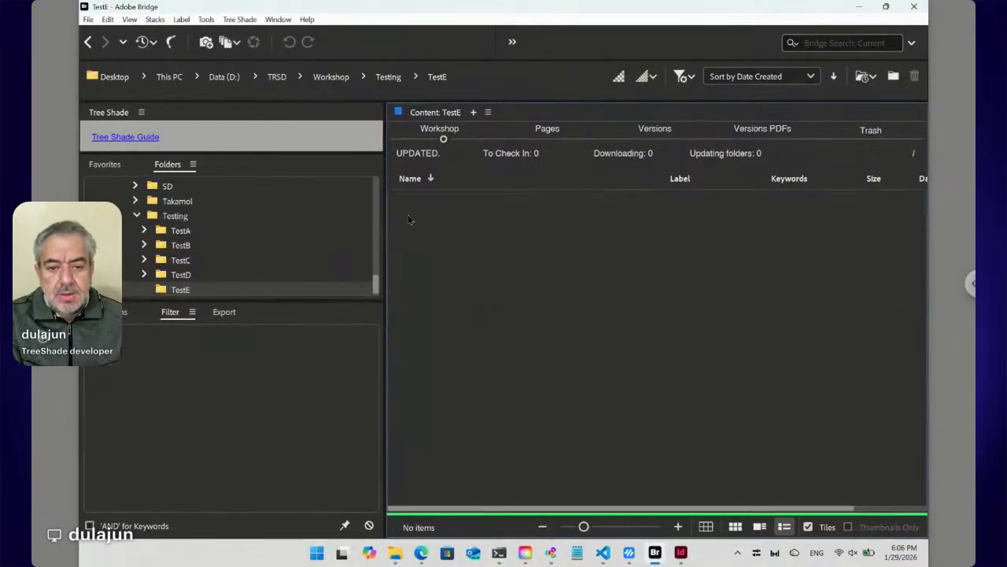
Add a Tree Shade Online file named "Online ts_key" to the TestE folder and open its online form in the browser
click(237, 20)
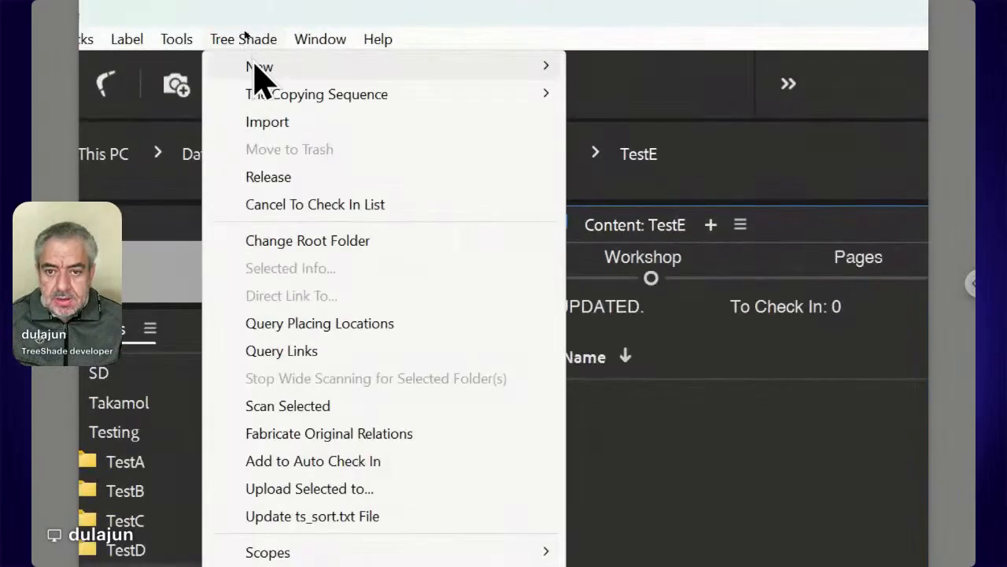
mouse_move(248, 37)
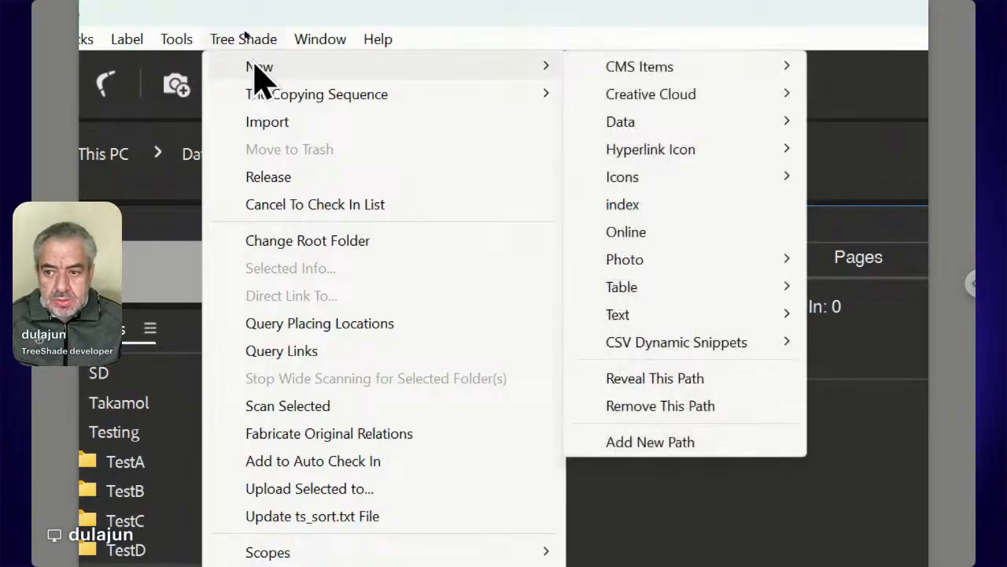
click(675, 233)
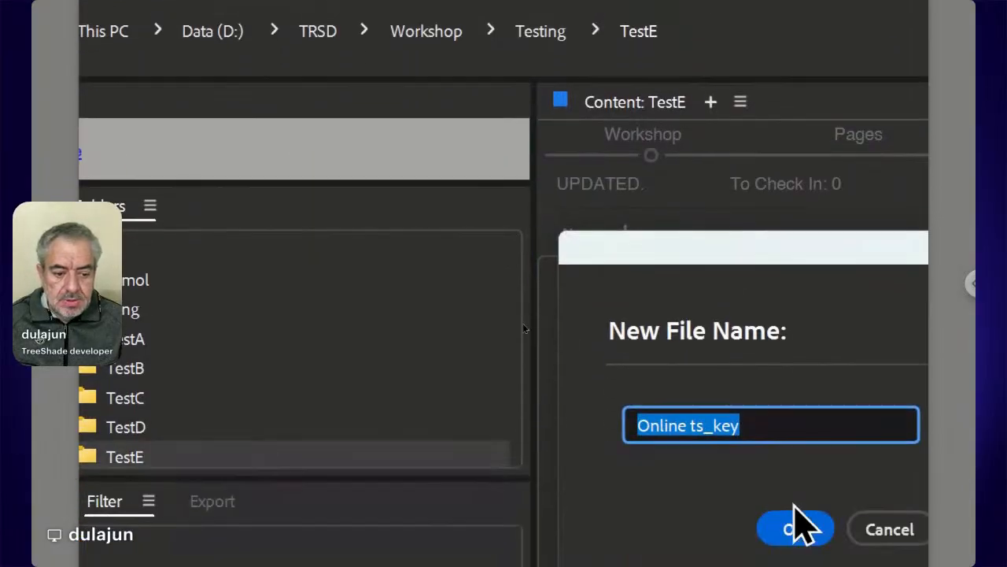
click(800, 529)
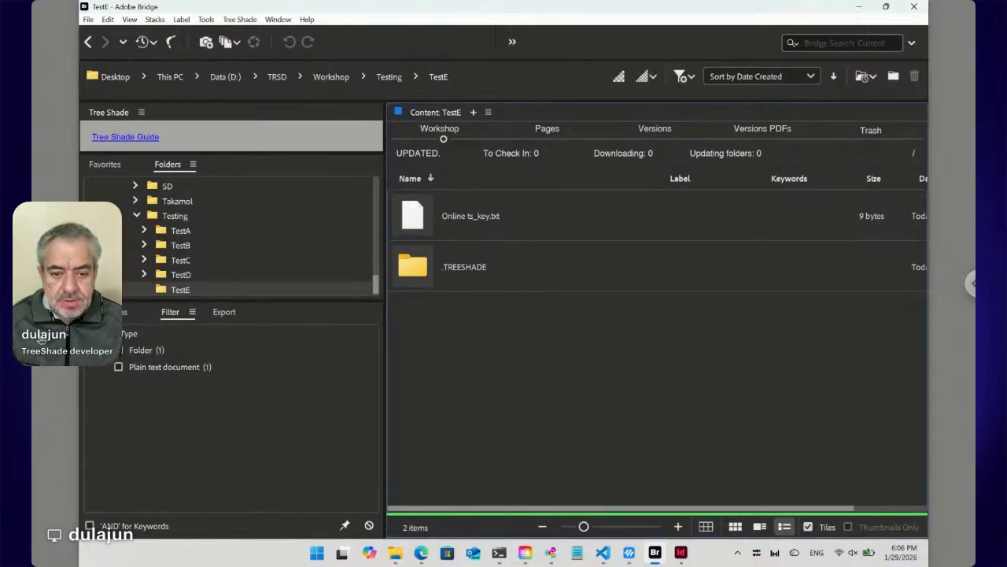
double_click(415, 217)
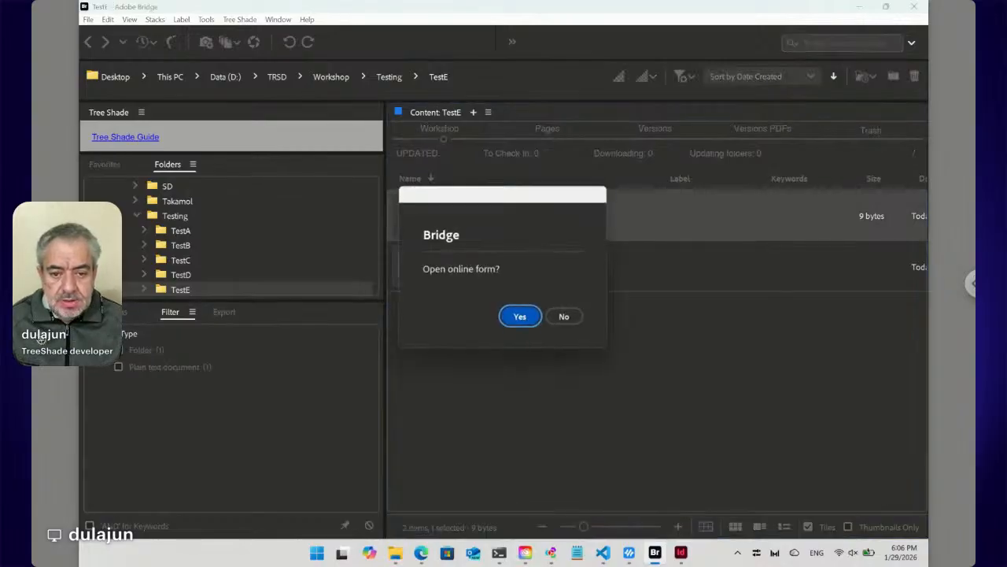
click(522, 319)
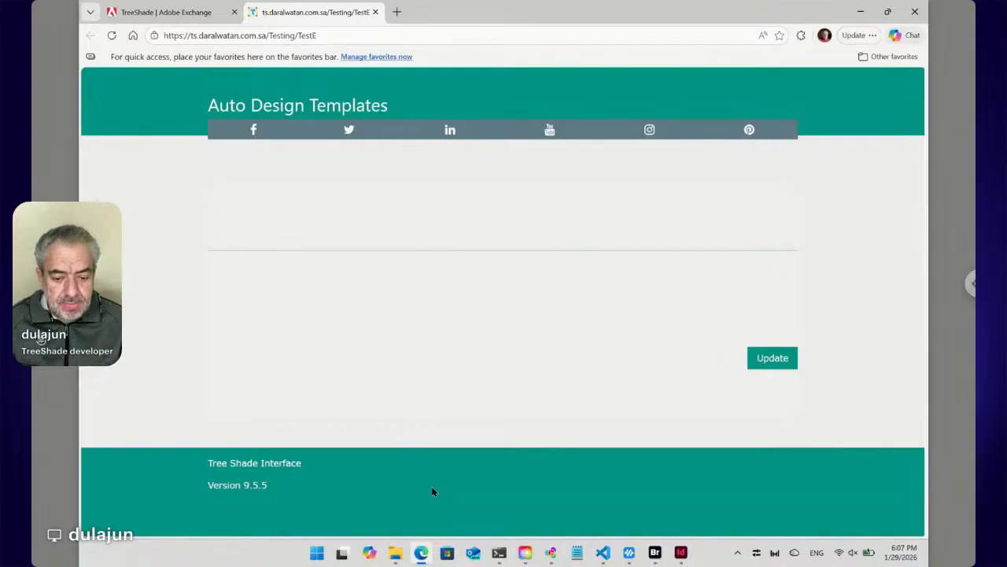
Arrange the browser with the online form and the Adobe Bridge window side by side
mouse_move(395, 551)
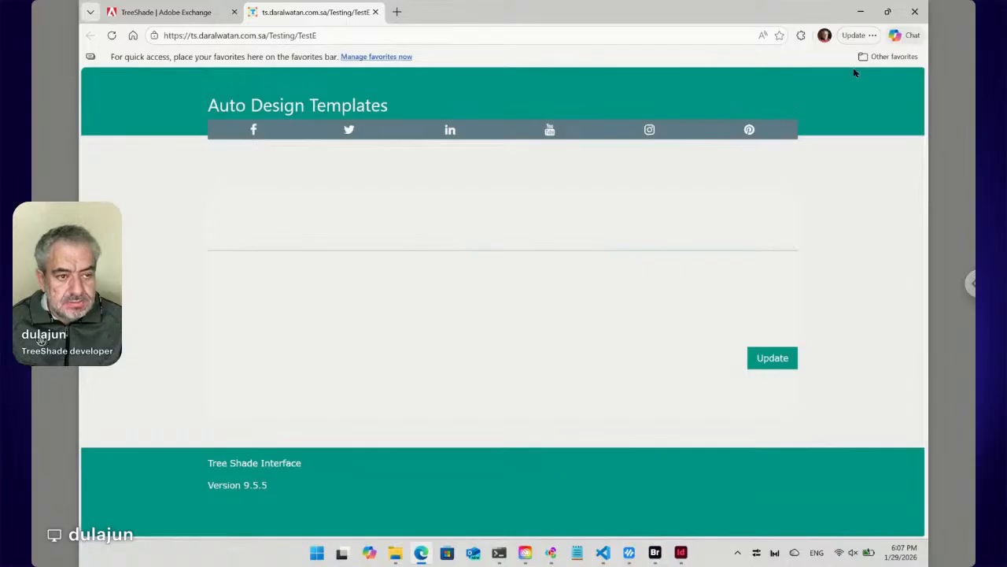
mouse_move(888, 13)
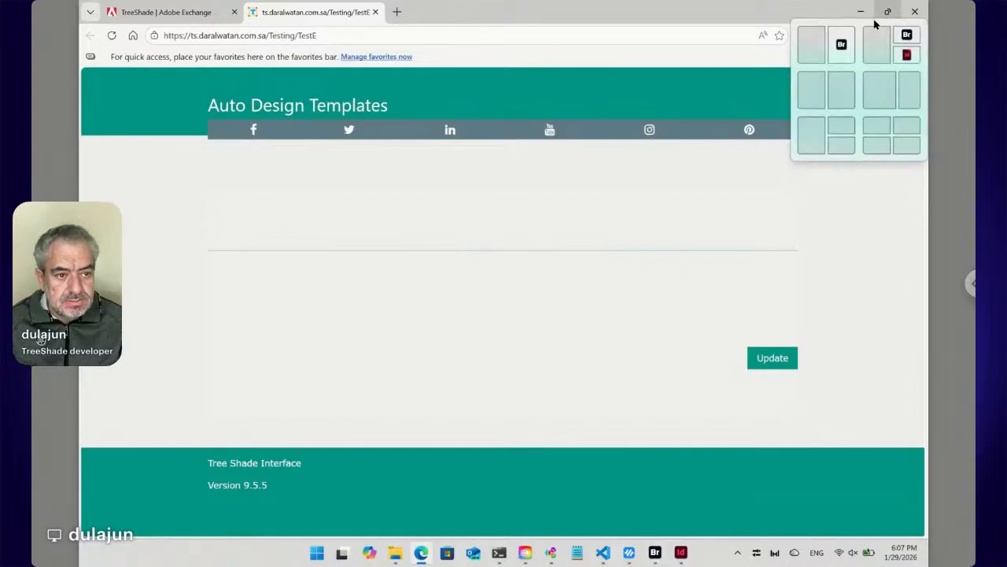
click(818, 44)
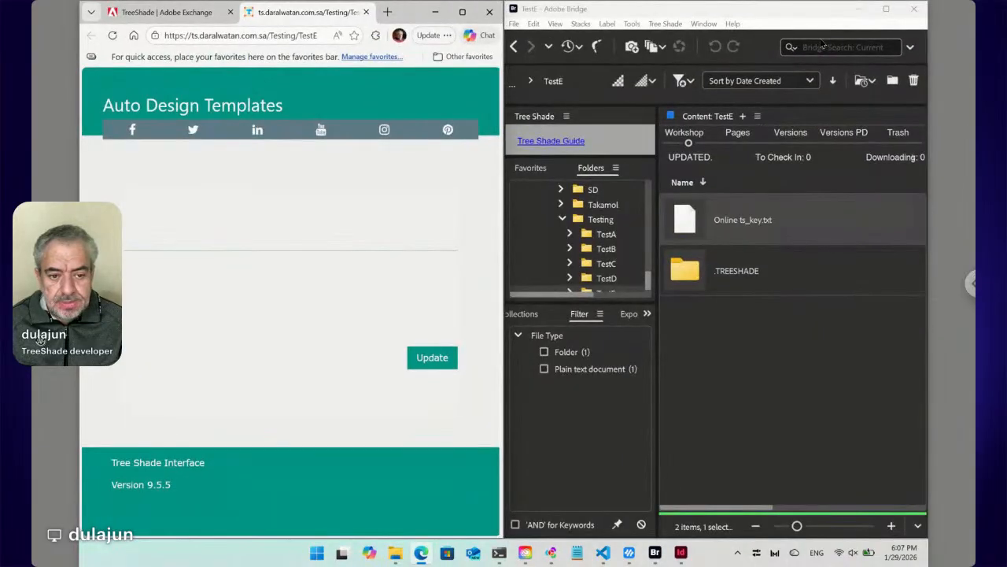
Add a new Tree Shade Data item named "Data" to the TestE folder in Adobe Bridge
click(777, 336)
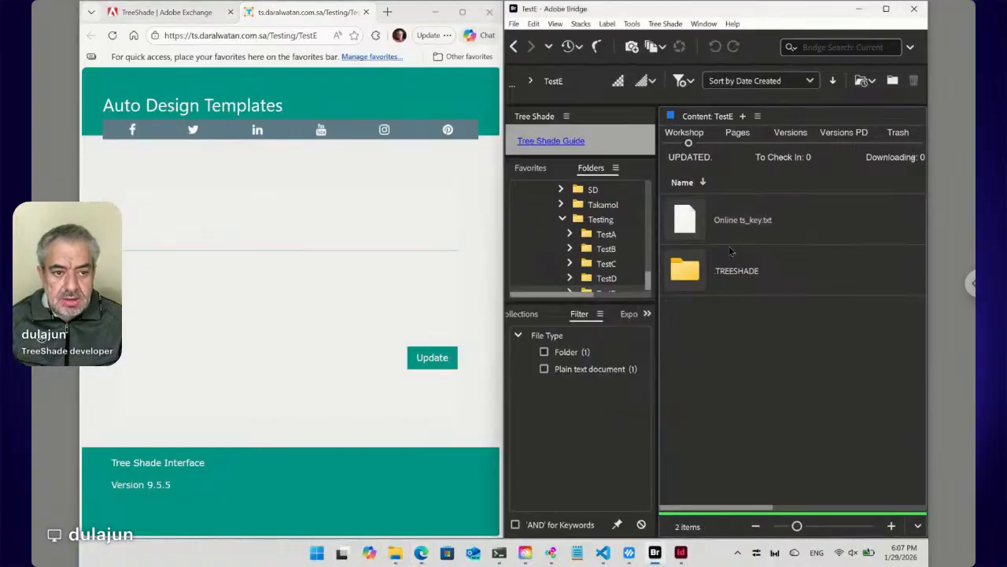
click(665, 25)
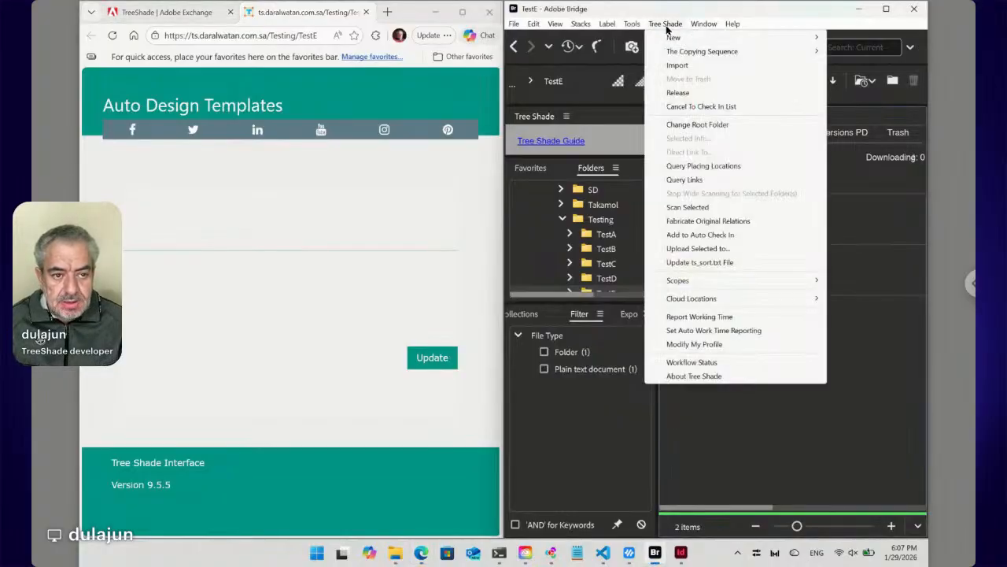
mouse_move(670, 38)
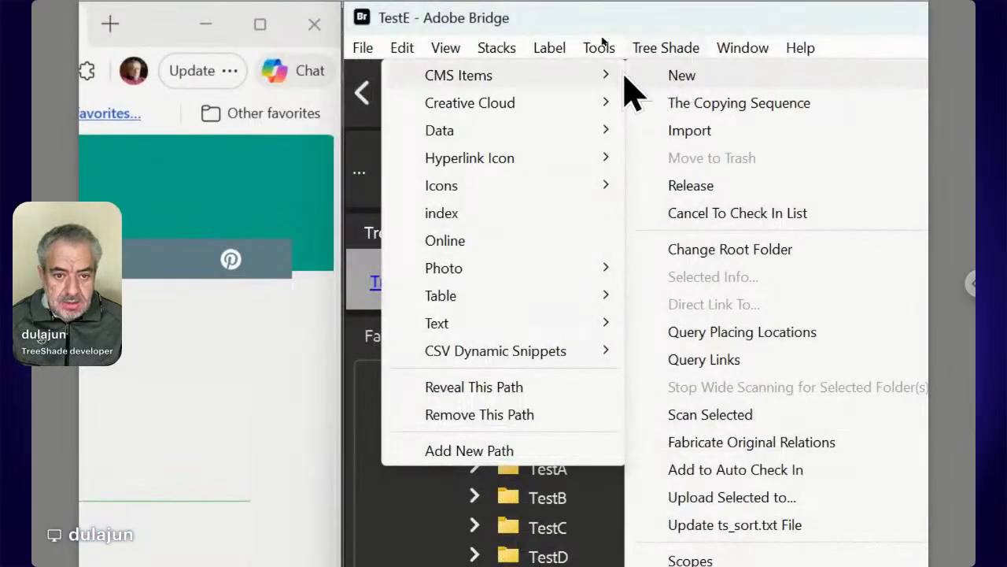
mouse_move(566, 68)
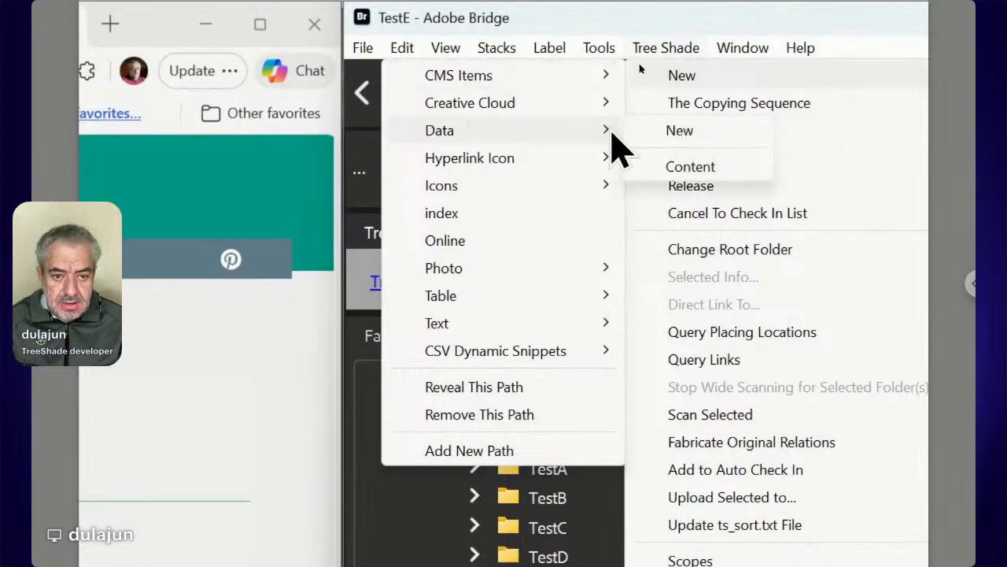
click(661, 132)
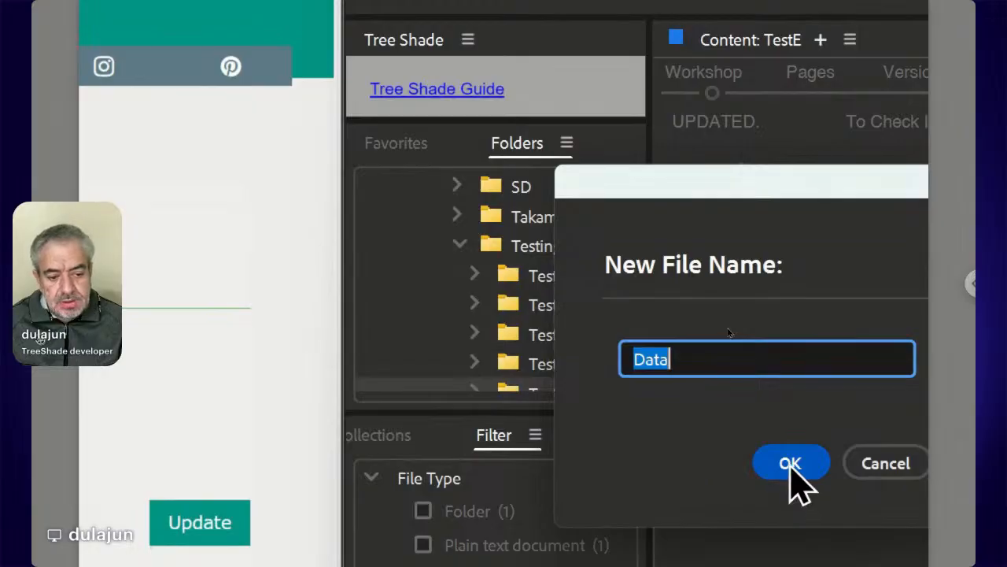
click(791, 462)
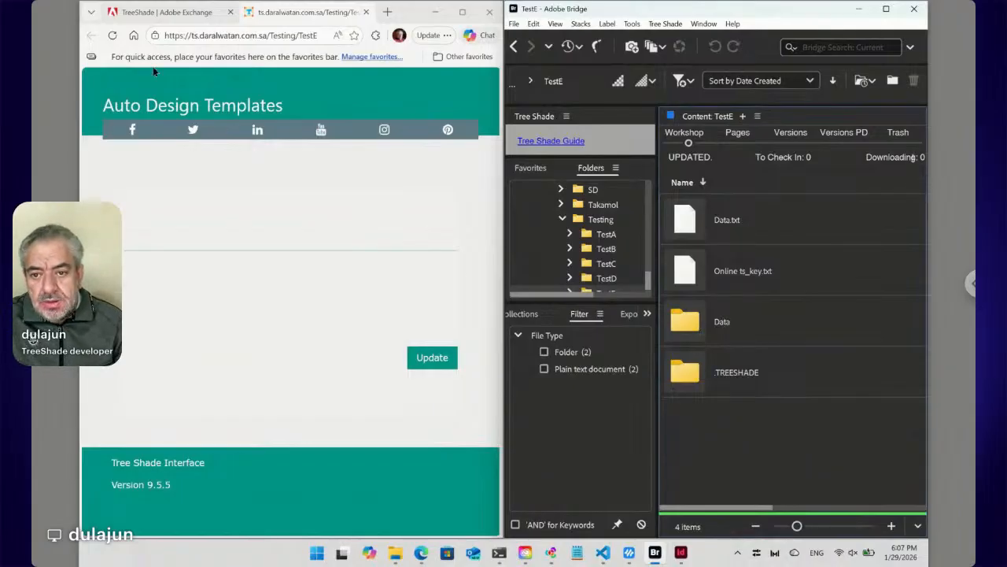
Reload the online form in the browser and expand its Data entry to reach the text field
click(114, 38)
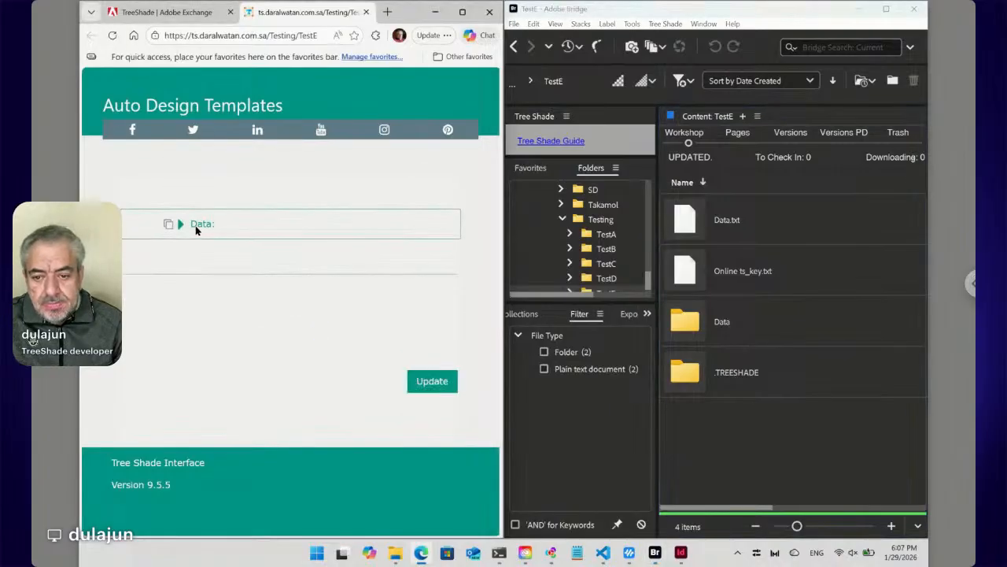
click(180, 224)
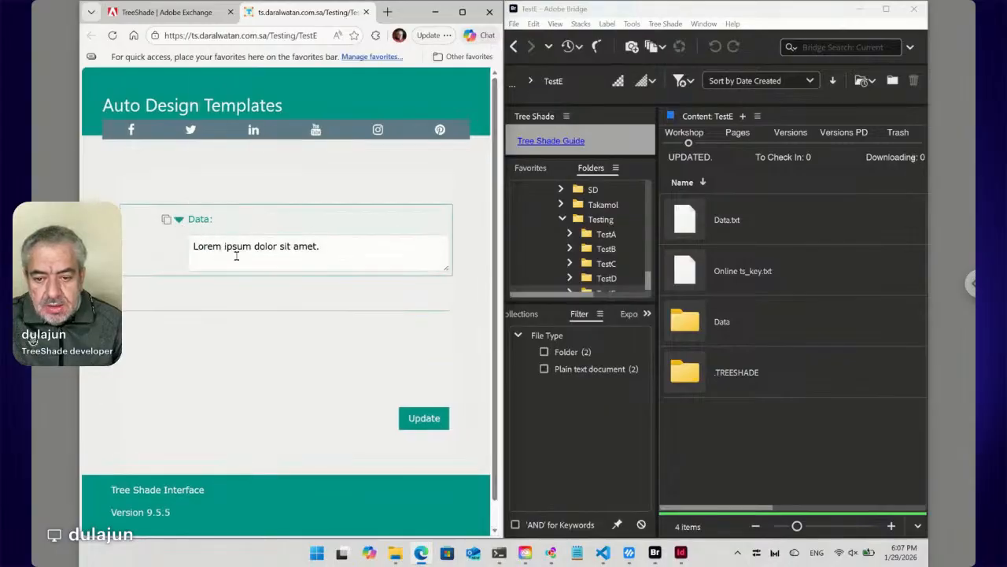
click(272, 254)
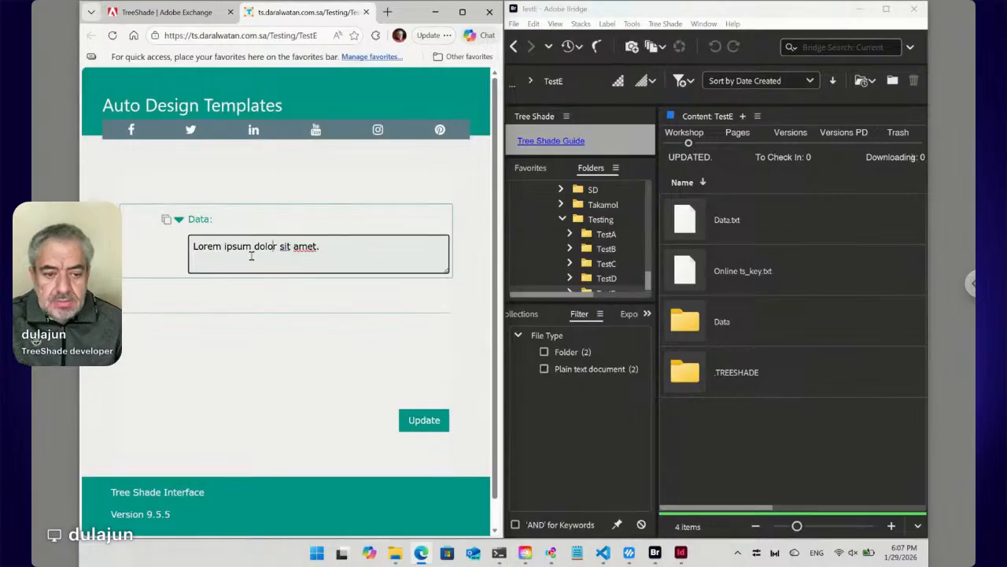
In Adobe Bridge, point out Data.txt with its matching Data folder, and open that folder to select Content.txt
click(717, 329)
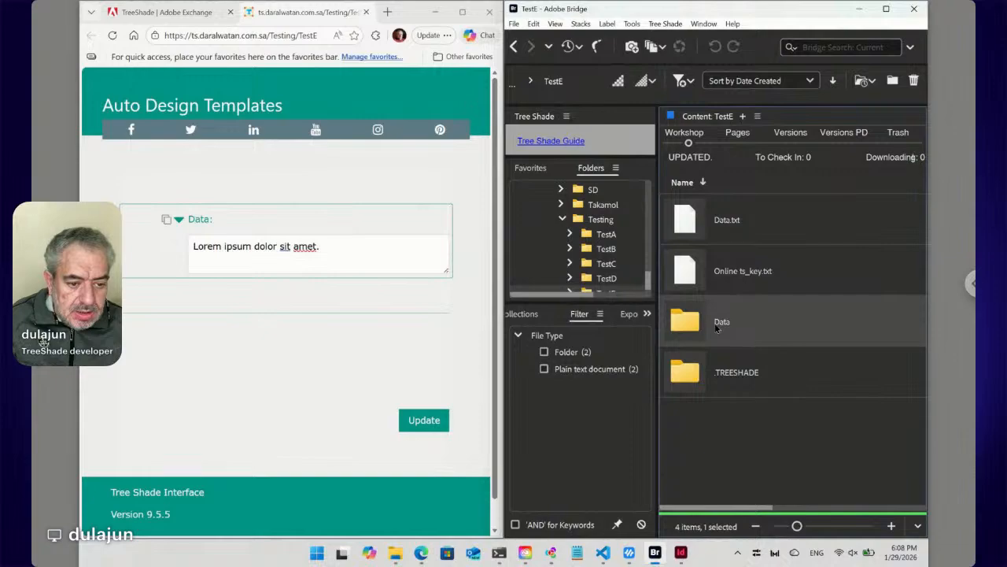
ctrl+click(713, 232)
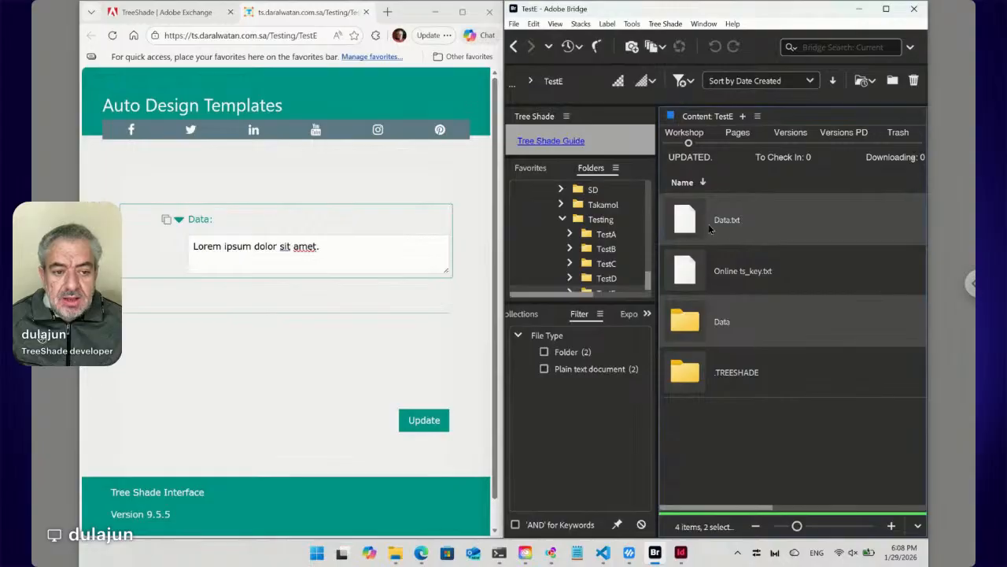
click(691, 326)
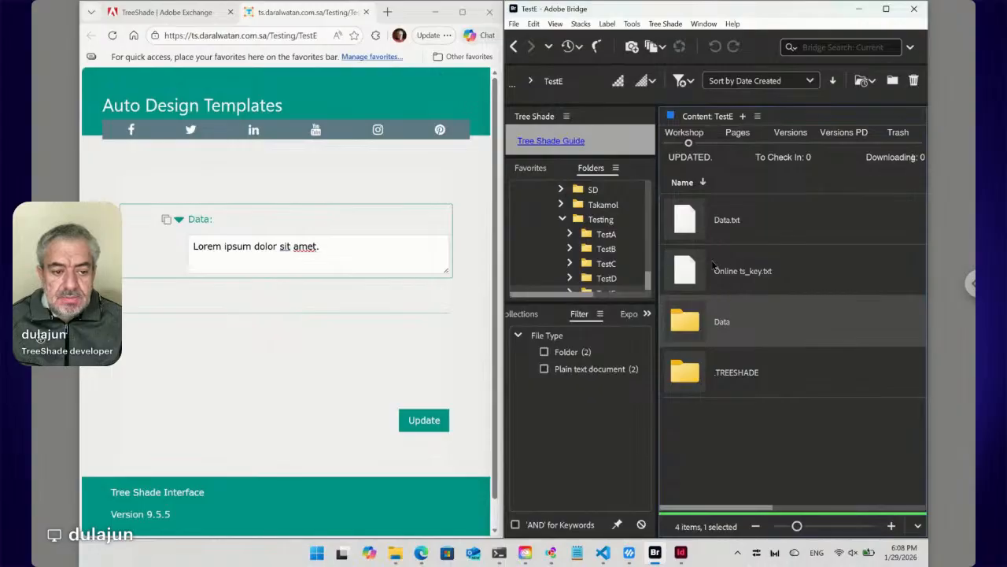
double_click(686, 322)
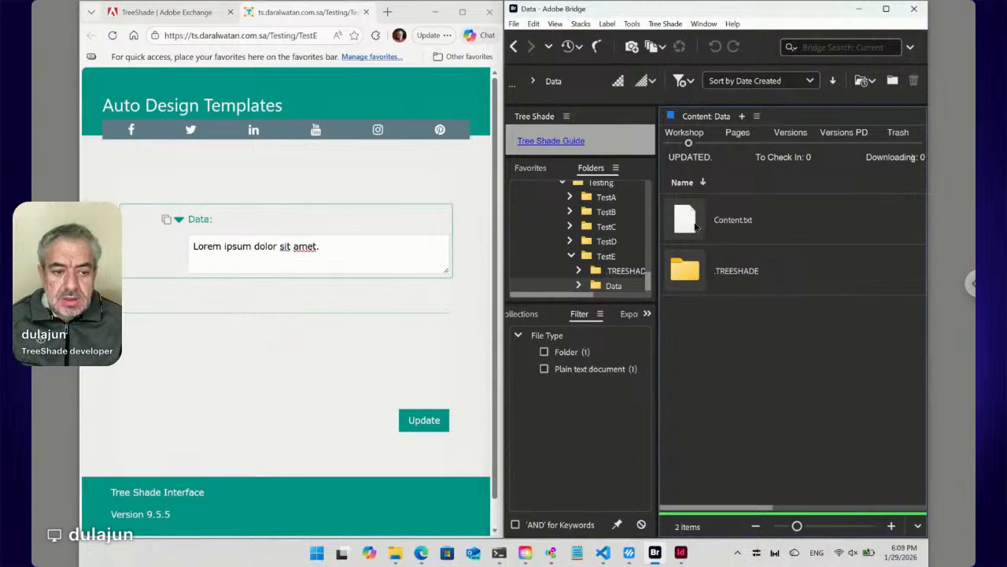
click(698, 227)
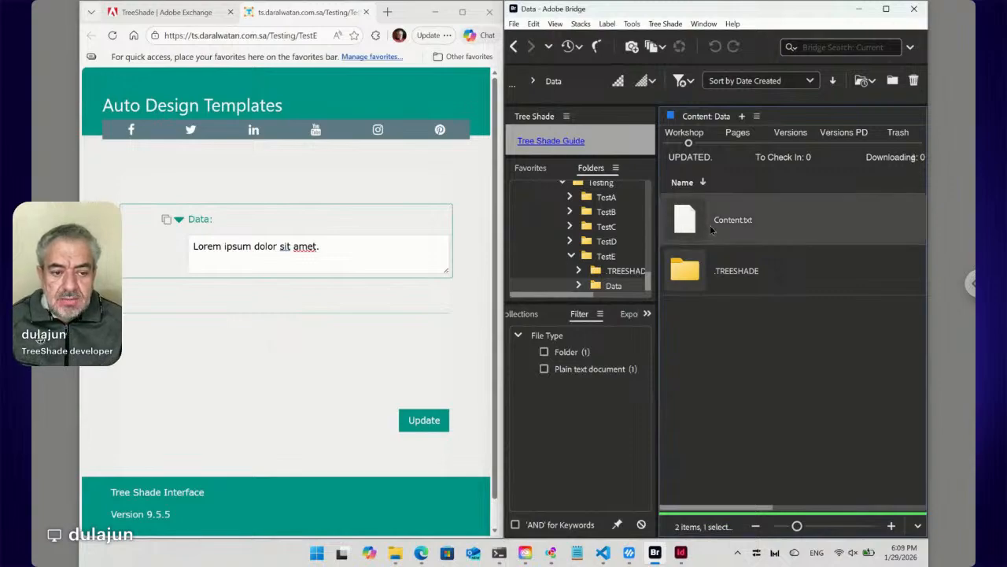
Replace the Data text in the browser's online form with "New content now." and submit the update
click(238, 246)
key(ctrl+a)
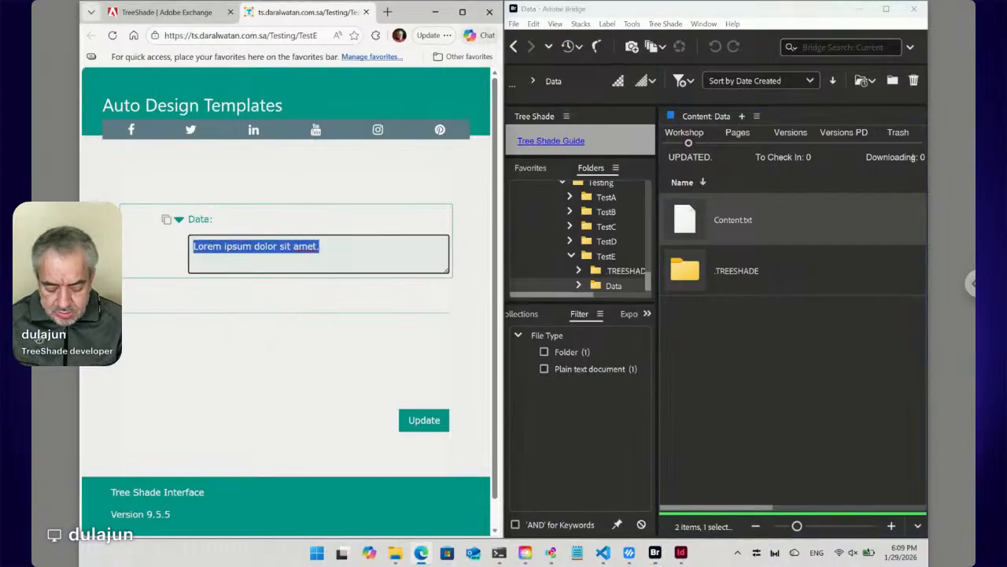
text(New )
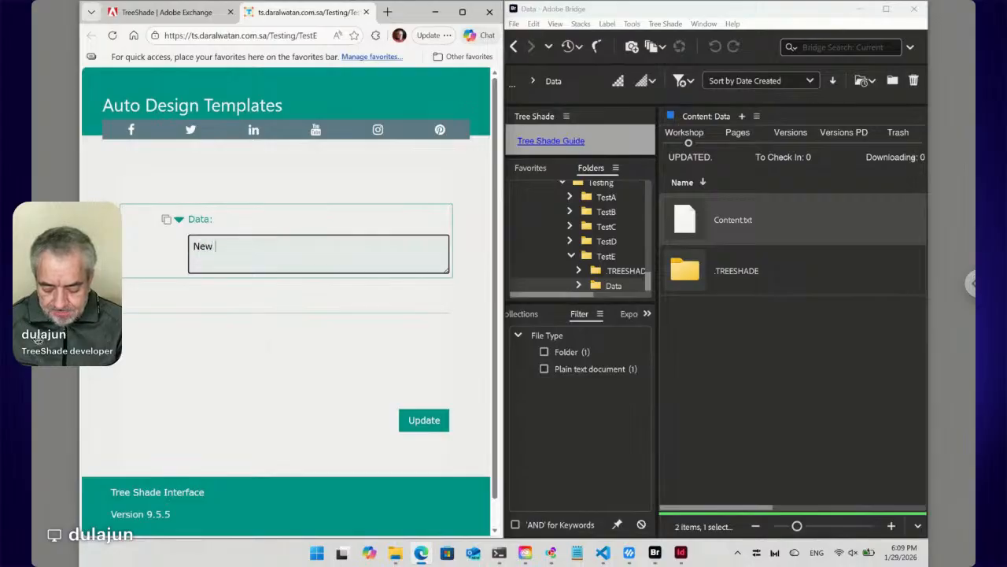
text(conten)
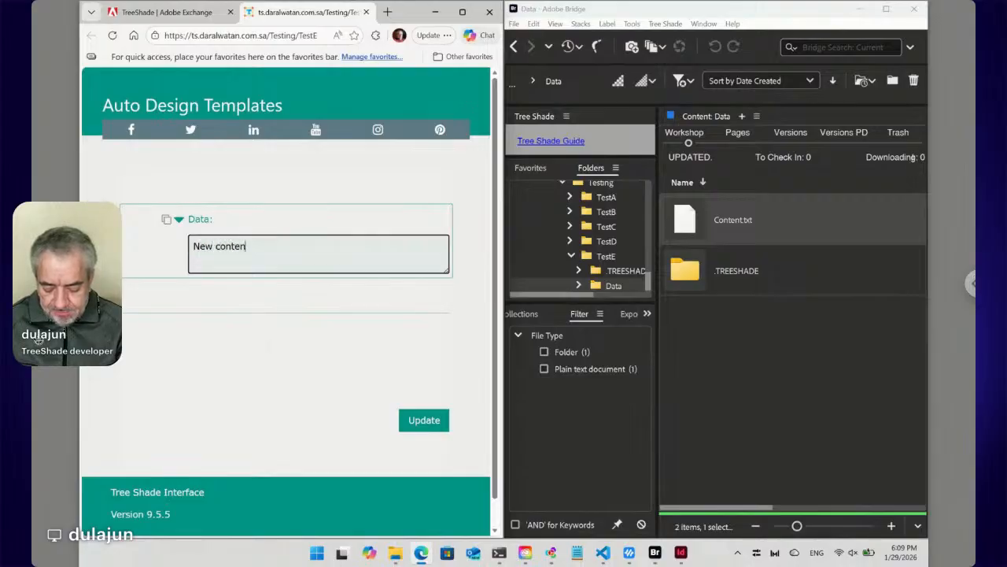
text(t)
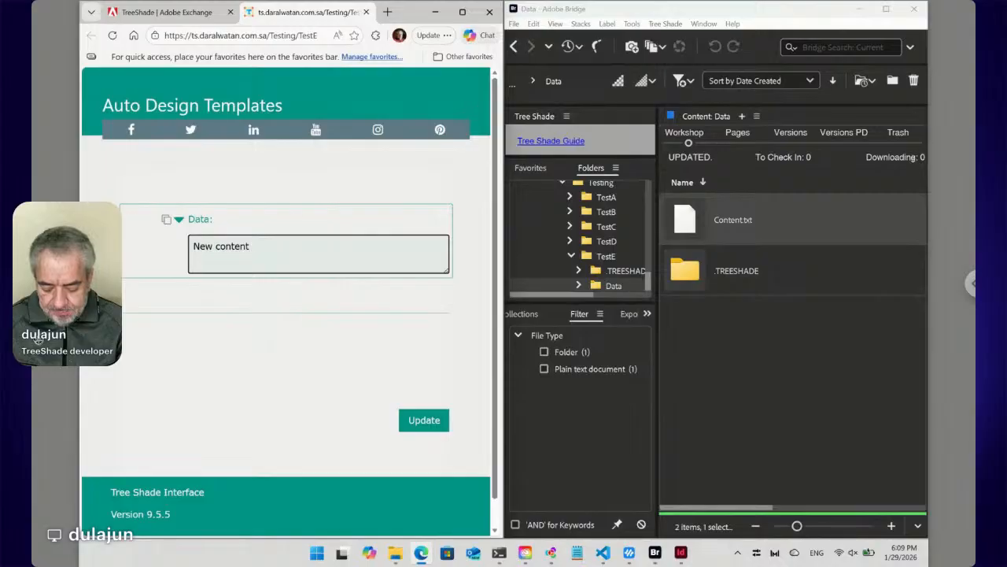
text( now.)
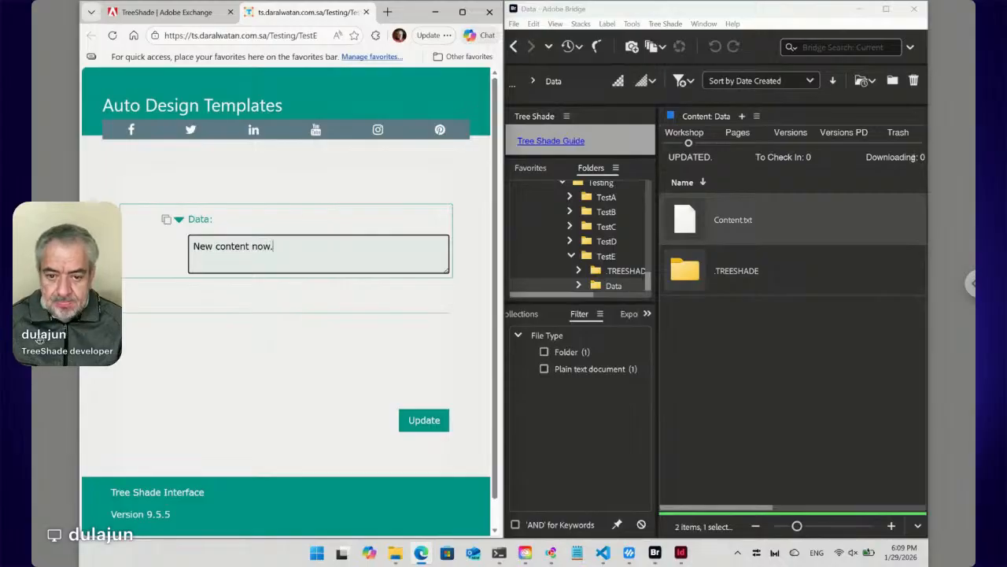
click(427, 423)
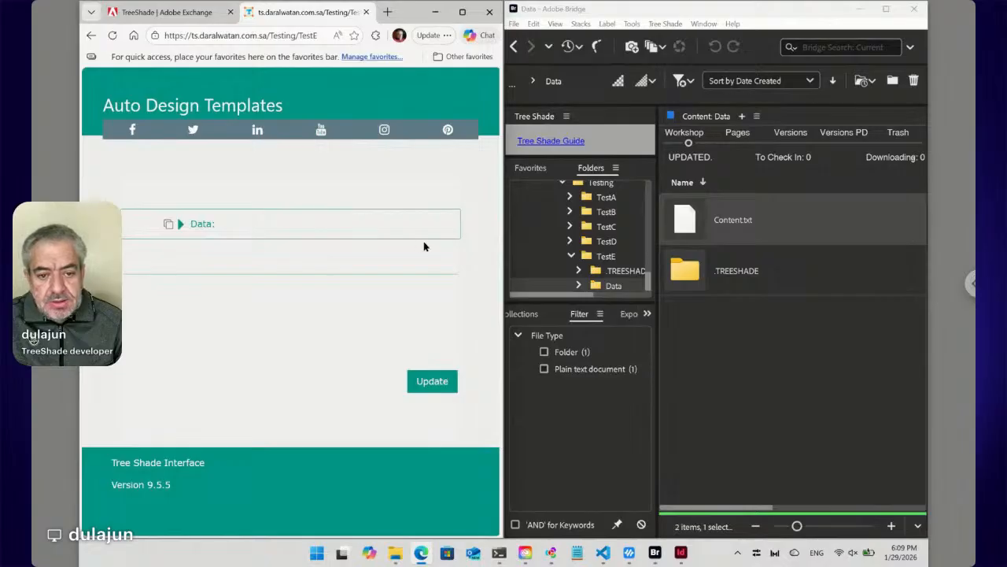
View the text of Content.txt in Adobe Bridge and close it without changes
double_click(689, 224)
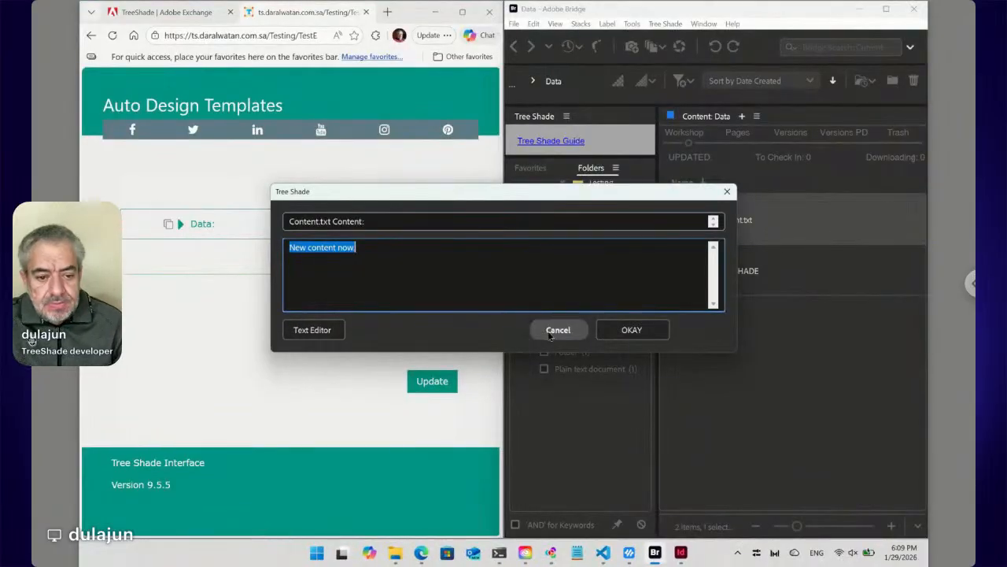
click(573, 331)
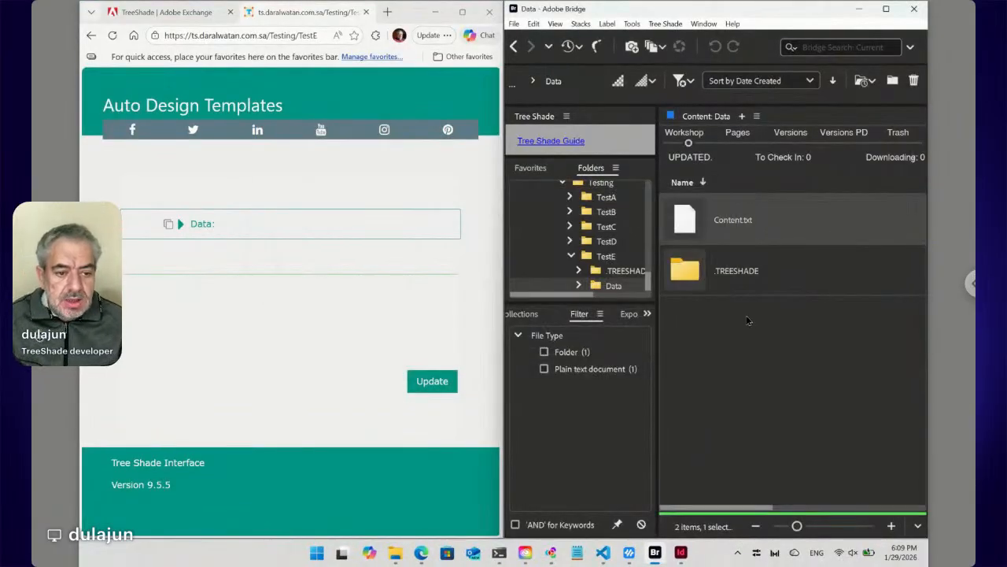
click(740, 329)
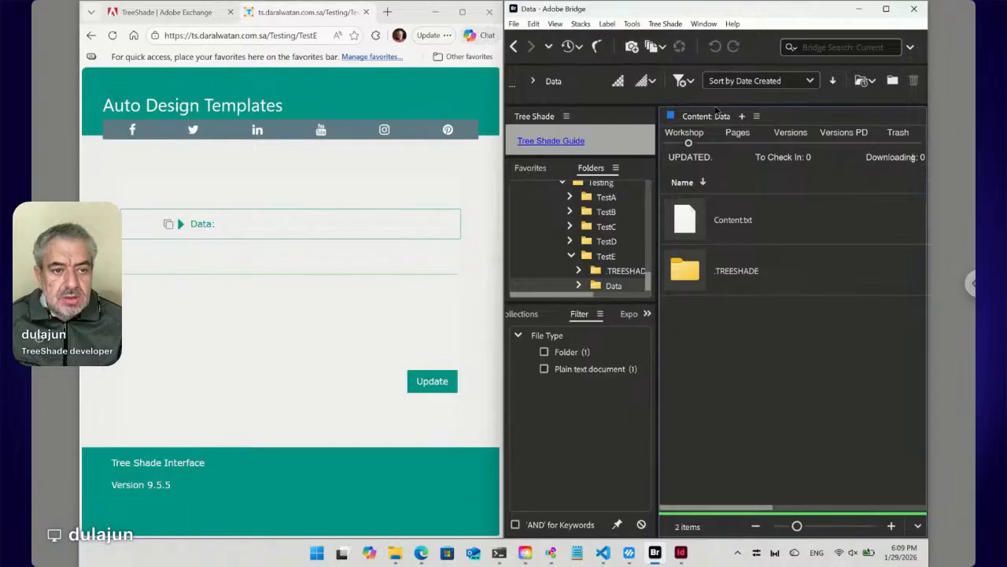
Add a new Tree Shade Photo item named "Background" to the Data folder and select Background.txt
click(667, 25)
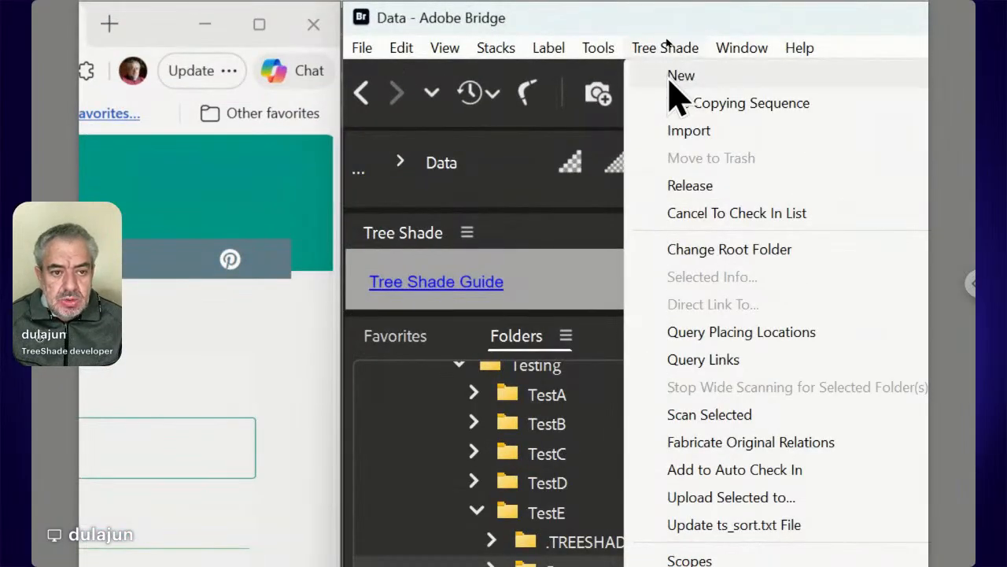
mouse_move(668, 39)
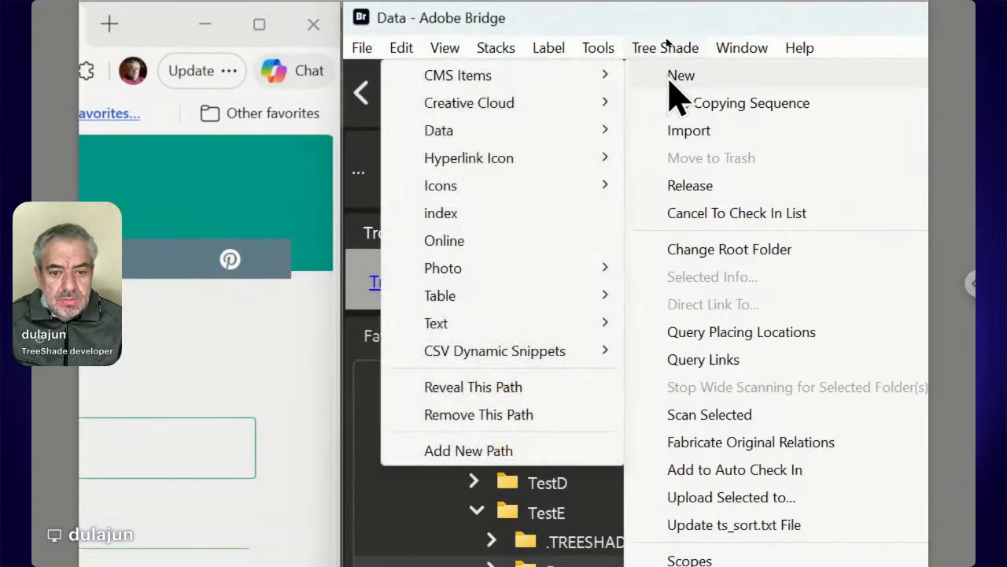
mouse_move(457, 268)
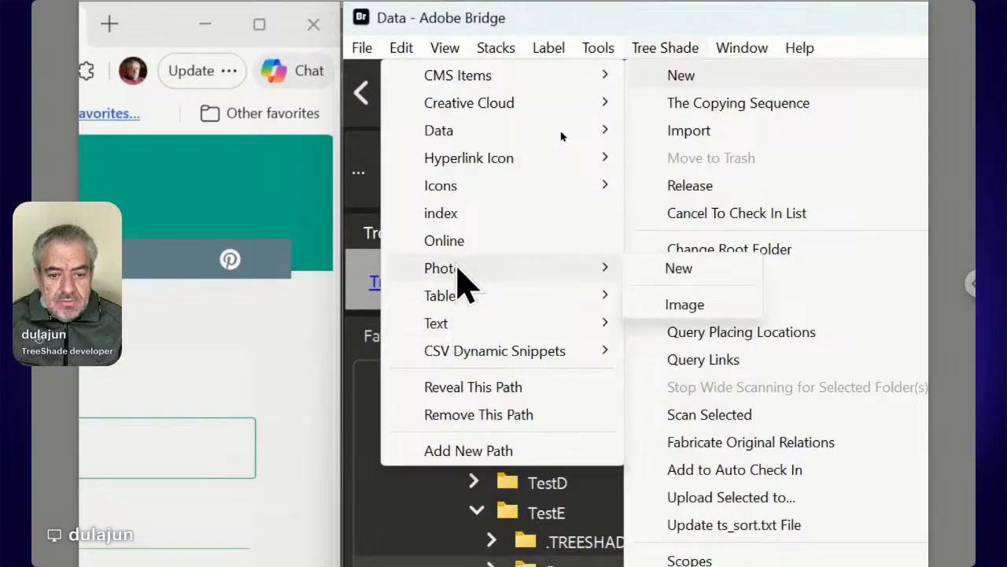
click(665, 269)
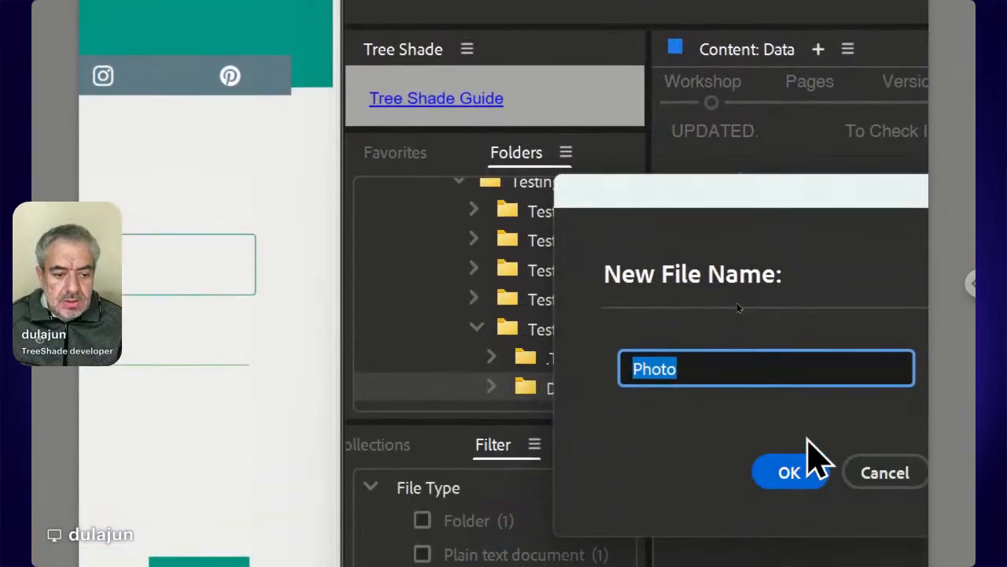
text(B)
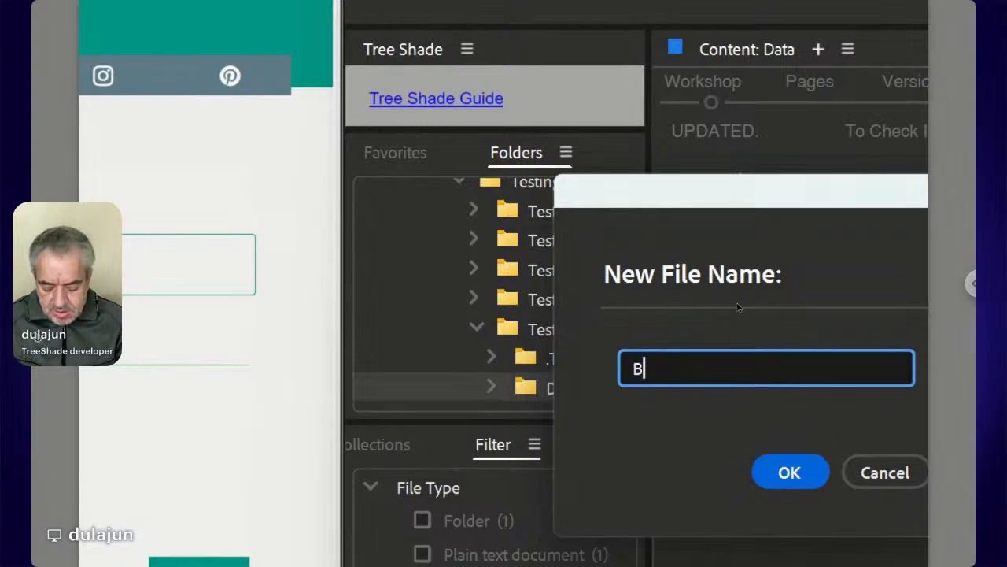
text(ackgrou)
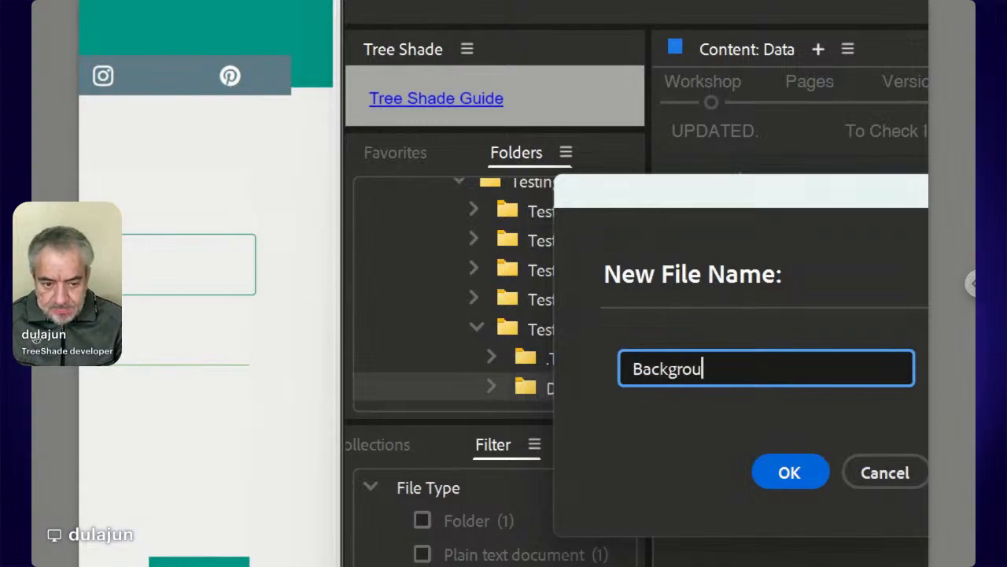
text(nd)
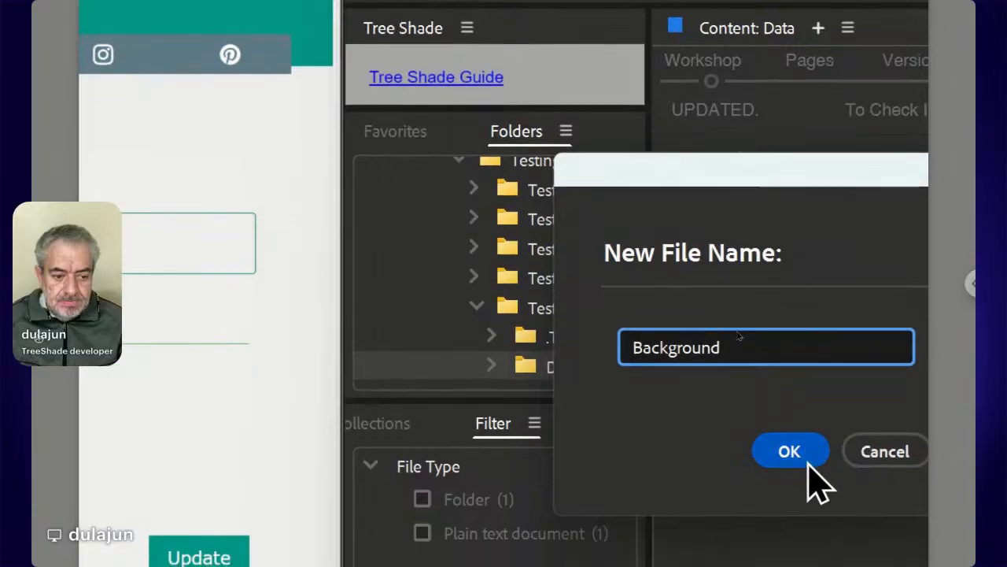
click(789, 452)
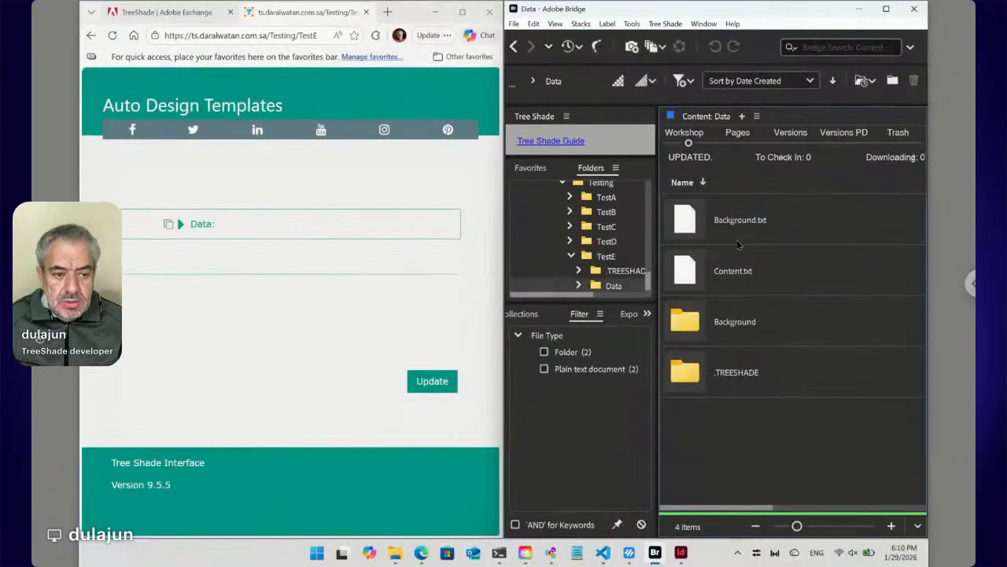
click(738, 237)
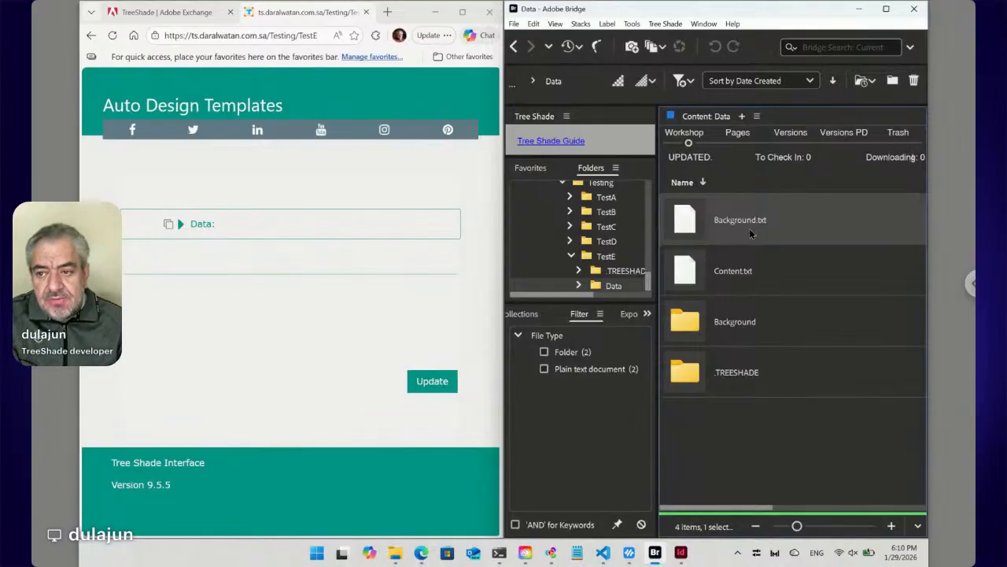
Open the Background folder inside the Data folder to view its image file
click(711, 324)
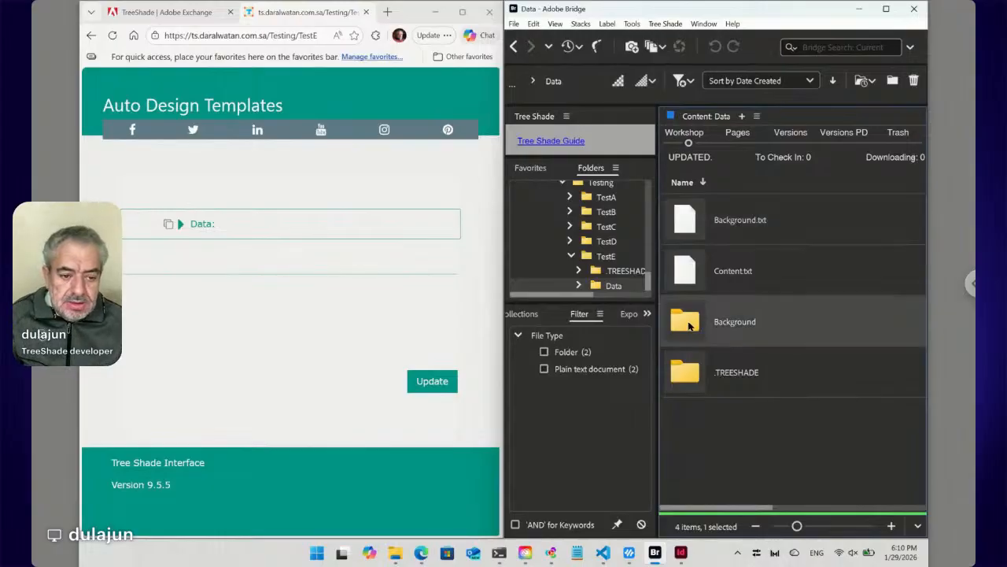
double_click(689, 326)
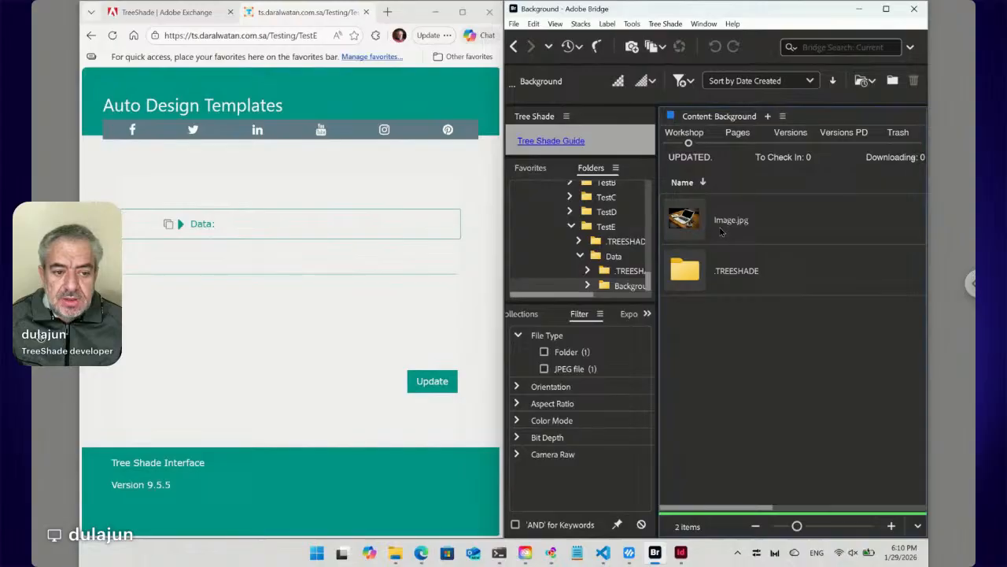
Switch to the browser, reload the TestE online form, and expand its Data and Background sections
click(112, 35)
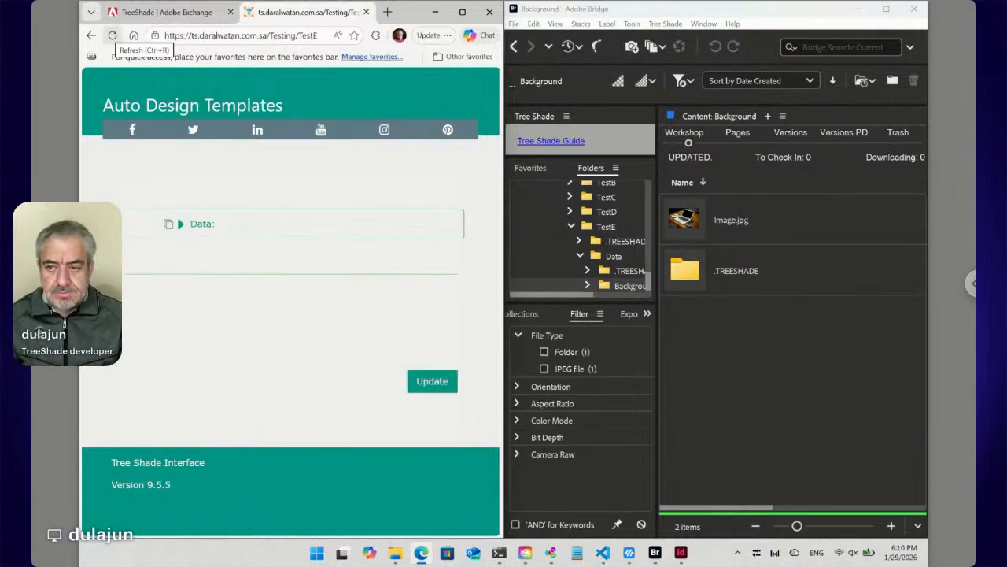
click(181, 226)
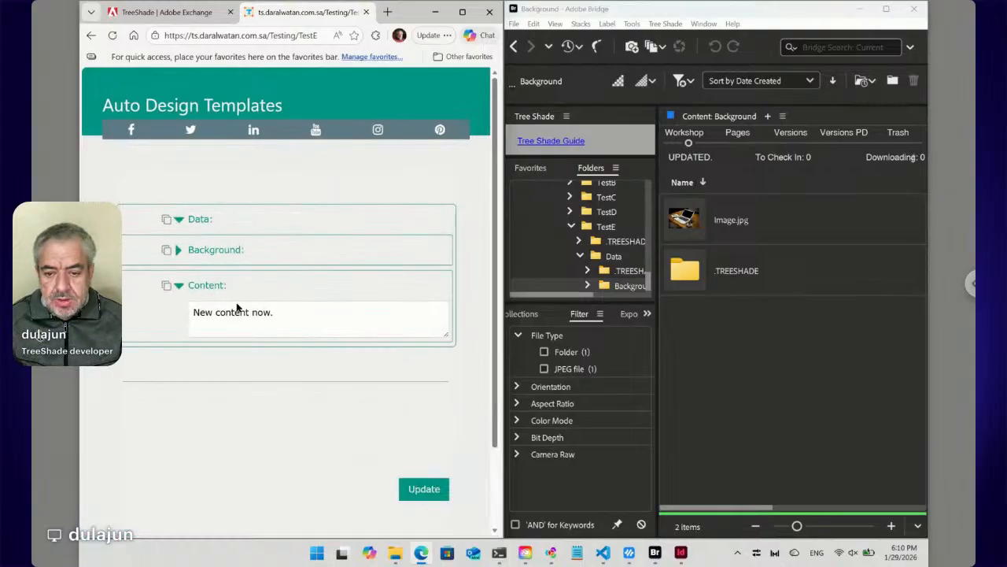
click(180, 251)
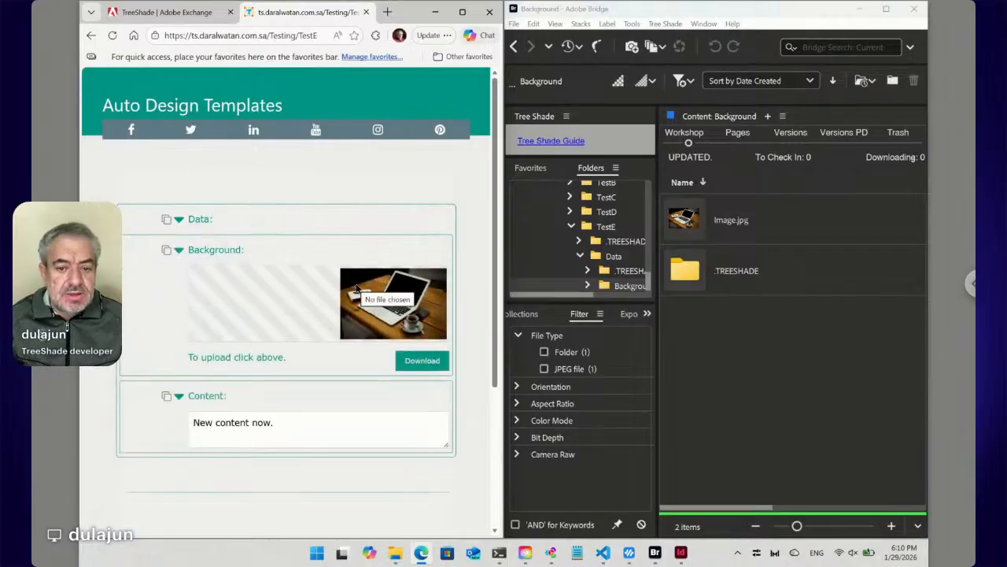
Replace the Background photo in the online form with the Pexels elephant JPG from the Downloads folder and submit the update
click(386, 295)
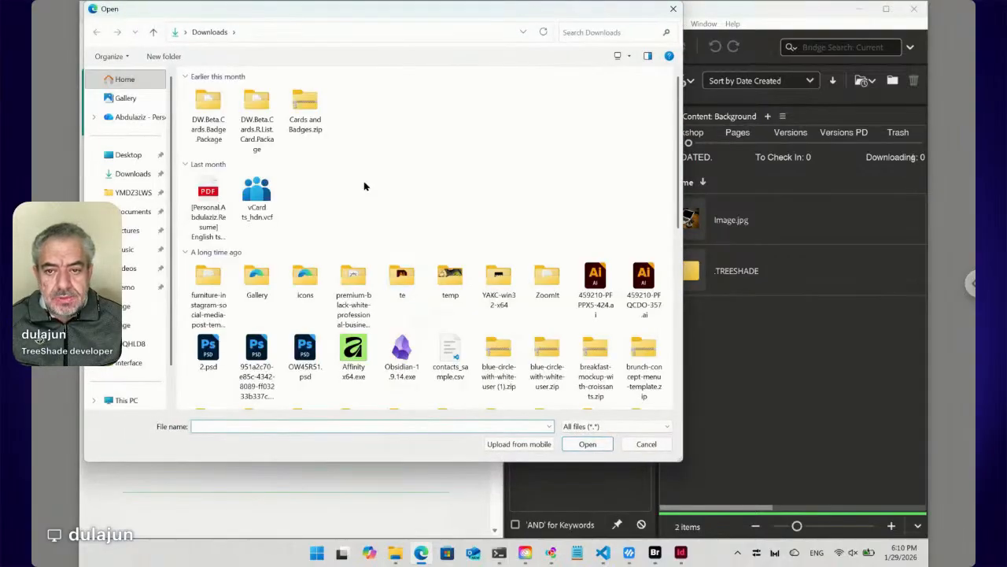
scroll(368, 189, down, 10)
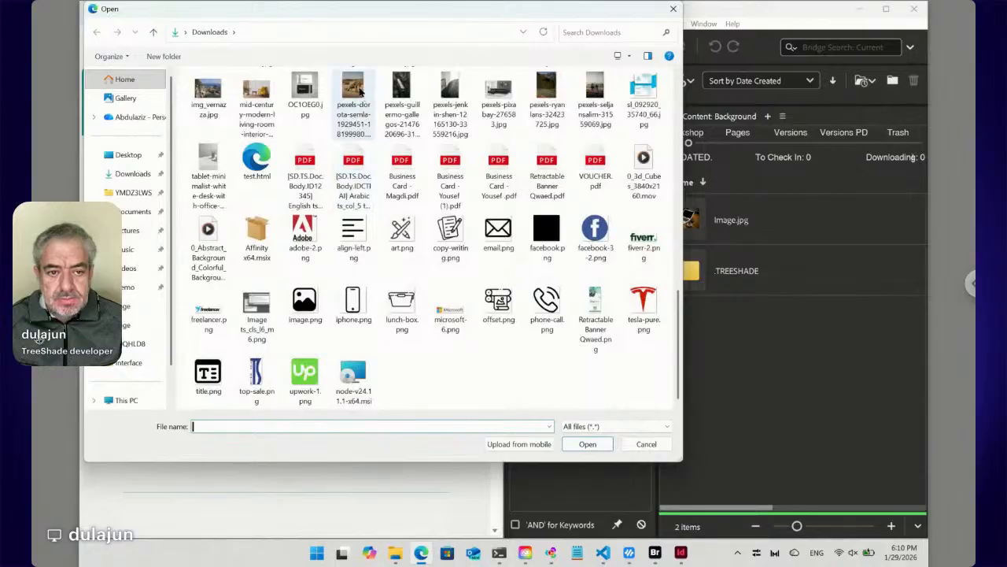
click(358, 99)
click(604, 443)
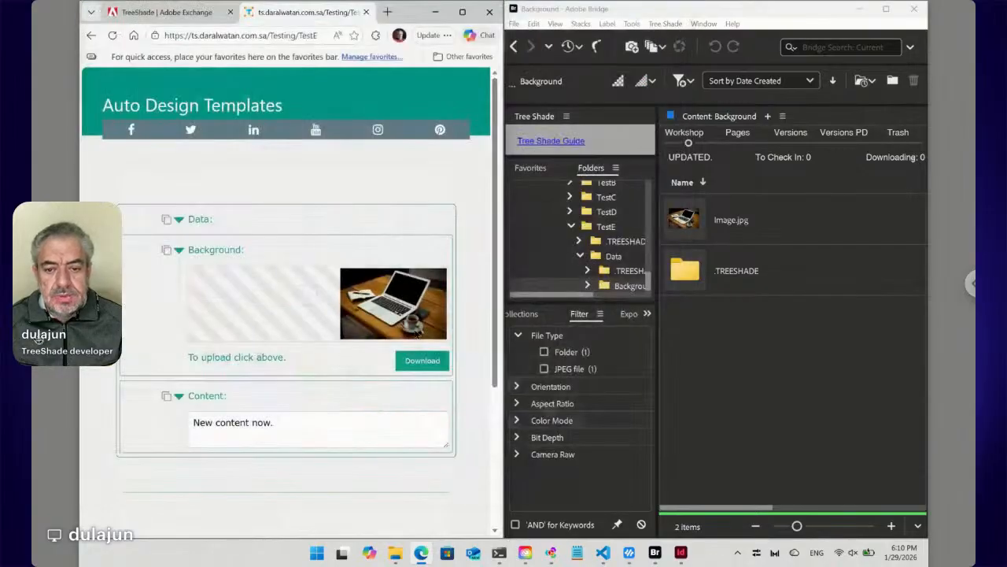
scroll(386, 316, down, 3)
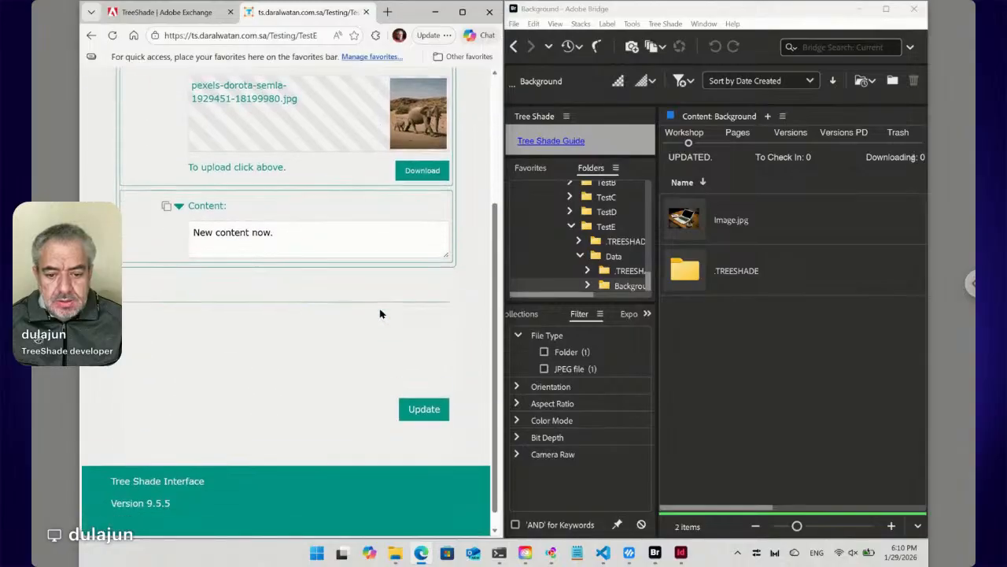
click(425, 391)
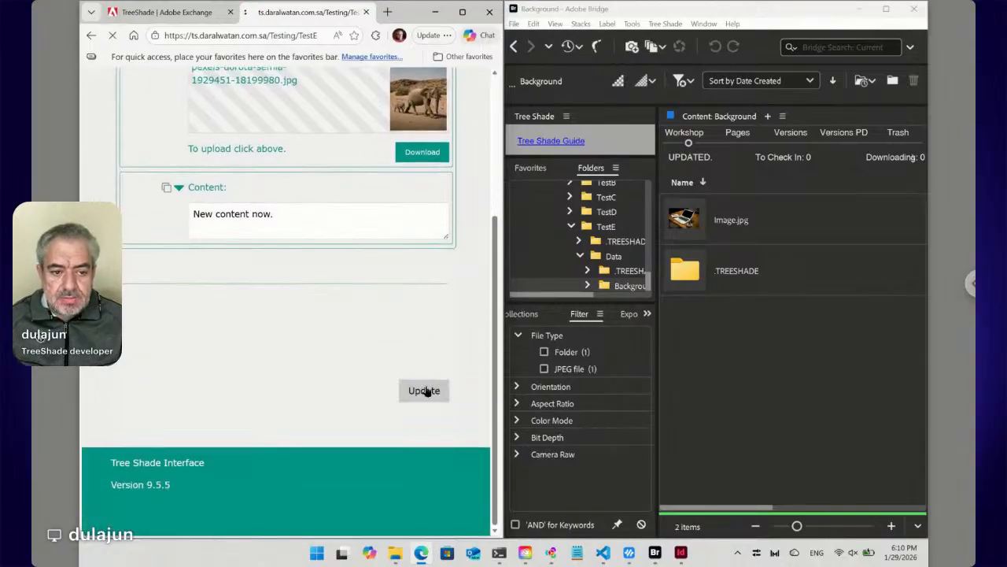